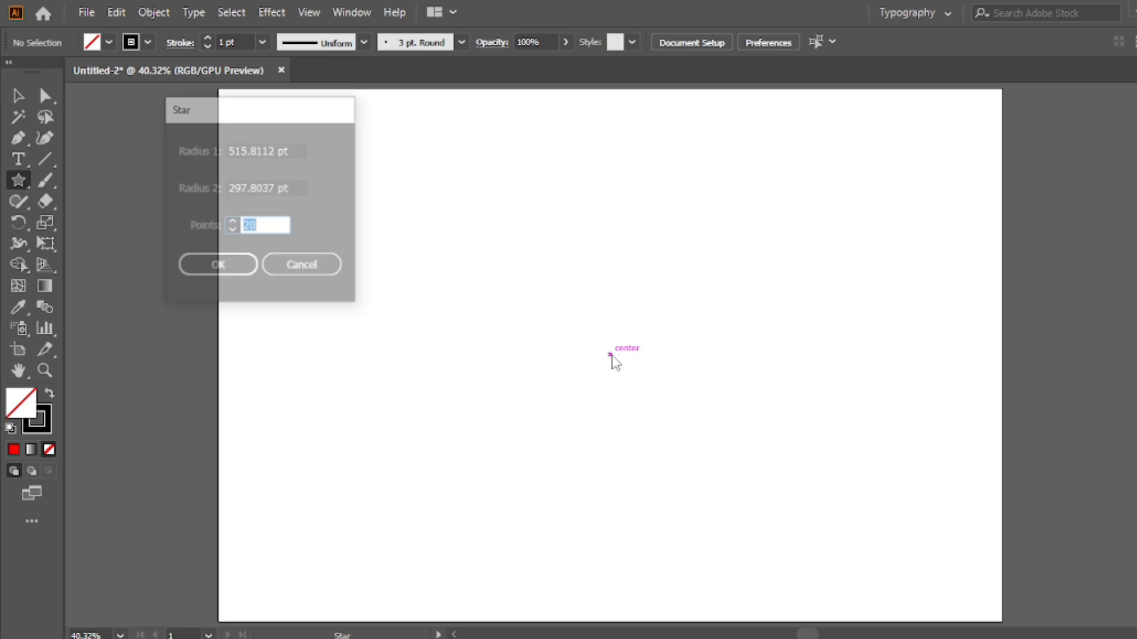
Create a 6-point star with radii of 515.8112 pt and 297.8037 pt at the artboard's centre.
drag(286, 112, 468, 135)
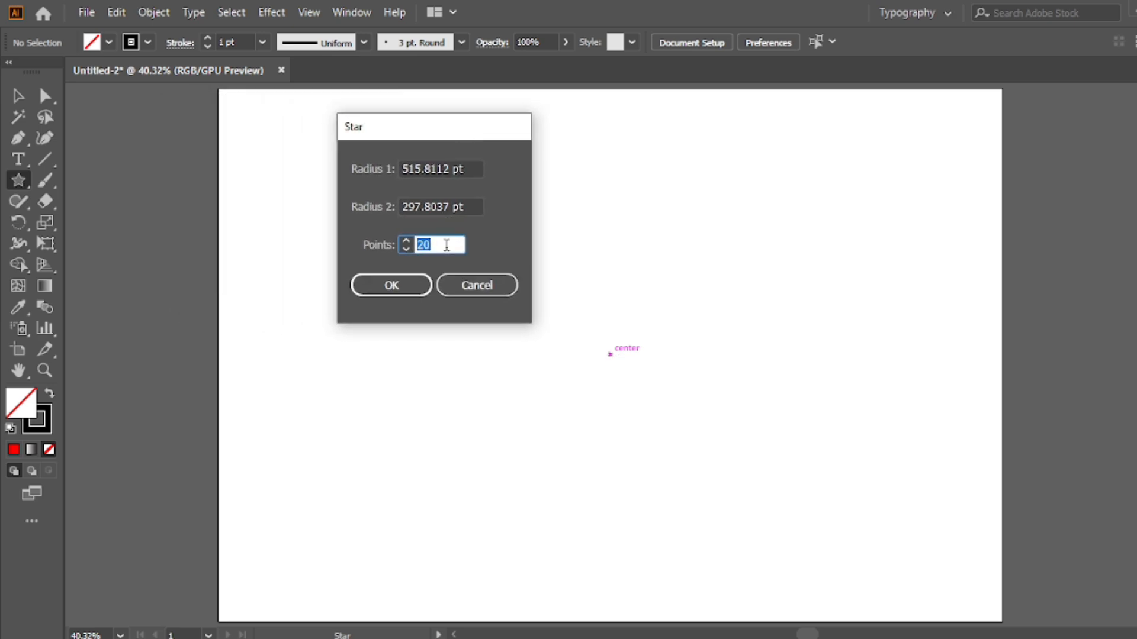
text(6)
drag(427, 244, 408, 248)
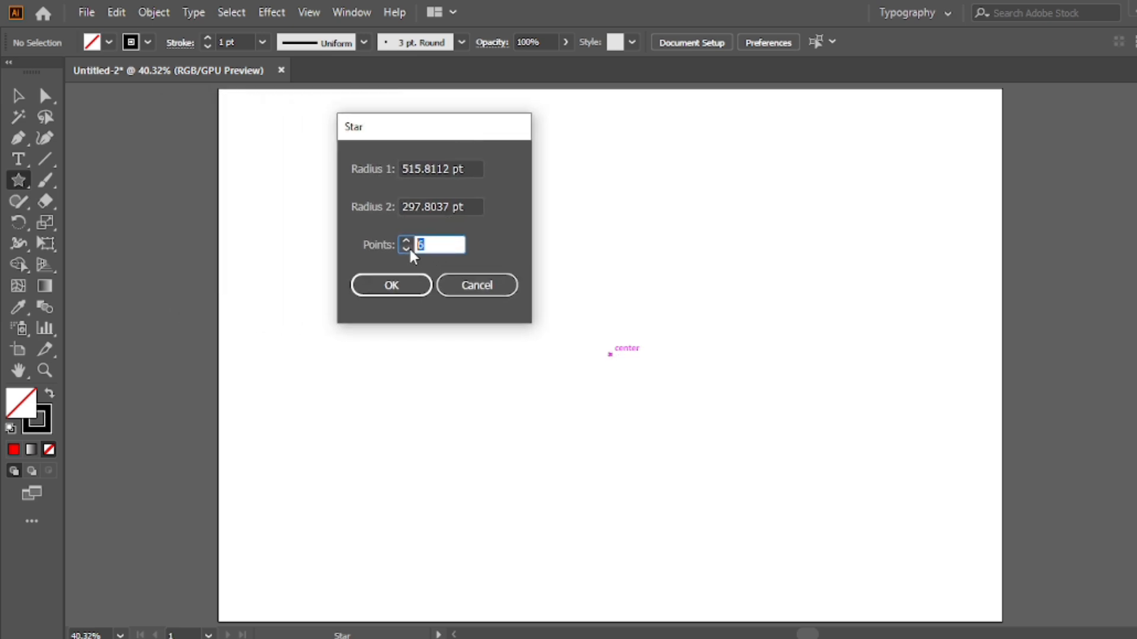
click(396, 291)
key(v)
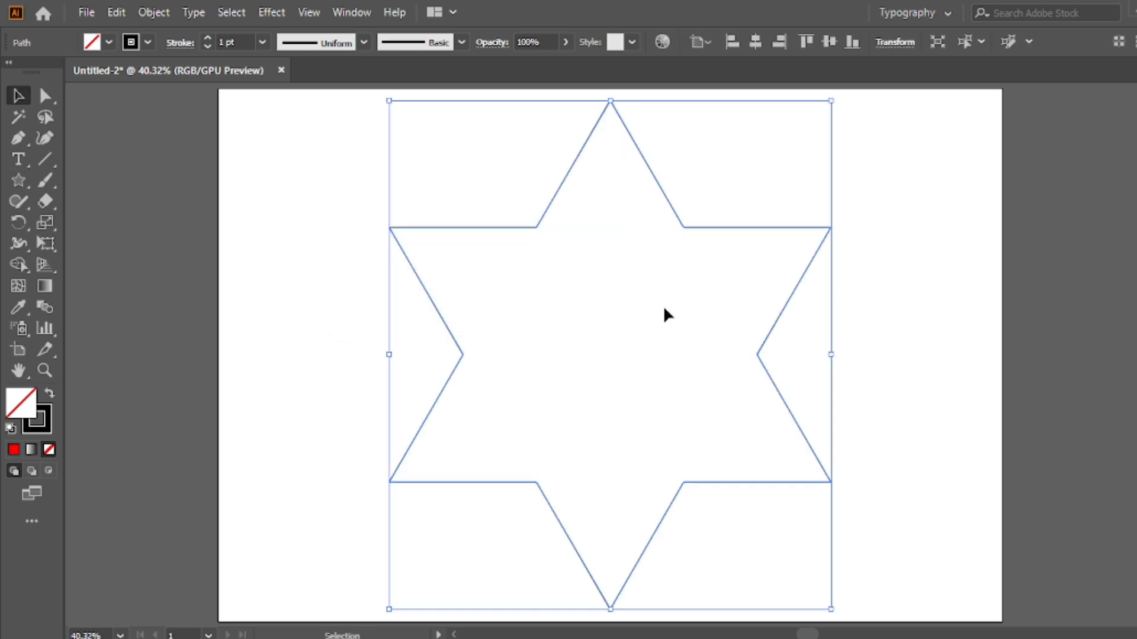
Scale the star down proportionally from its centre, rotate it 45° clockwise and deselect it.
drag(831, 354, 769, 355)
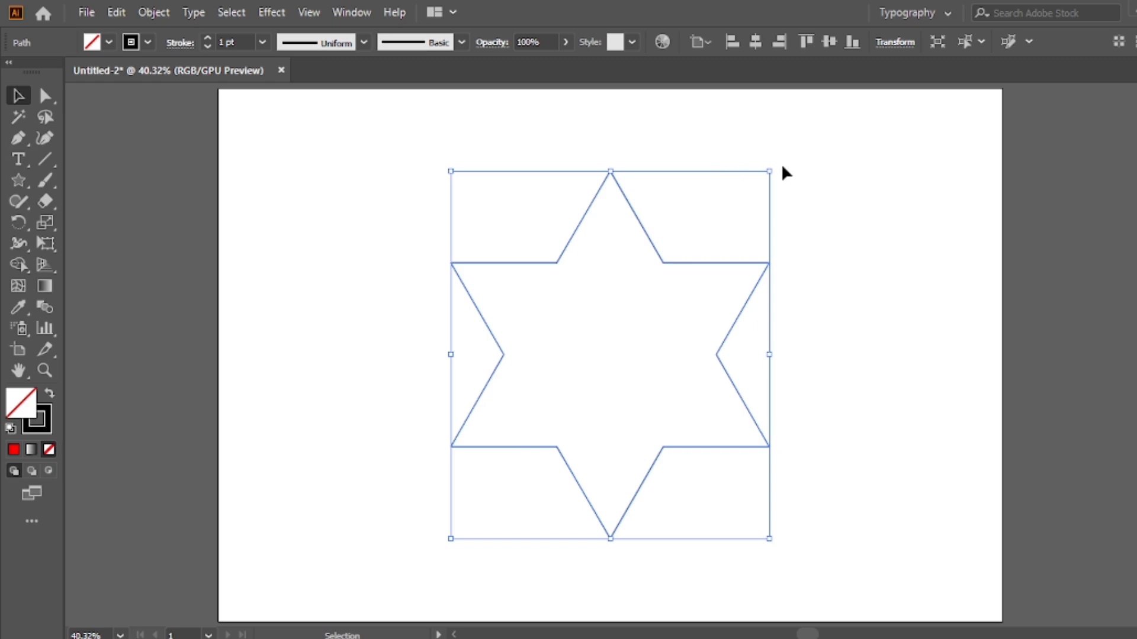
drag(775, 166, 775, 166)
drag(806, 230, 856, 342)
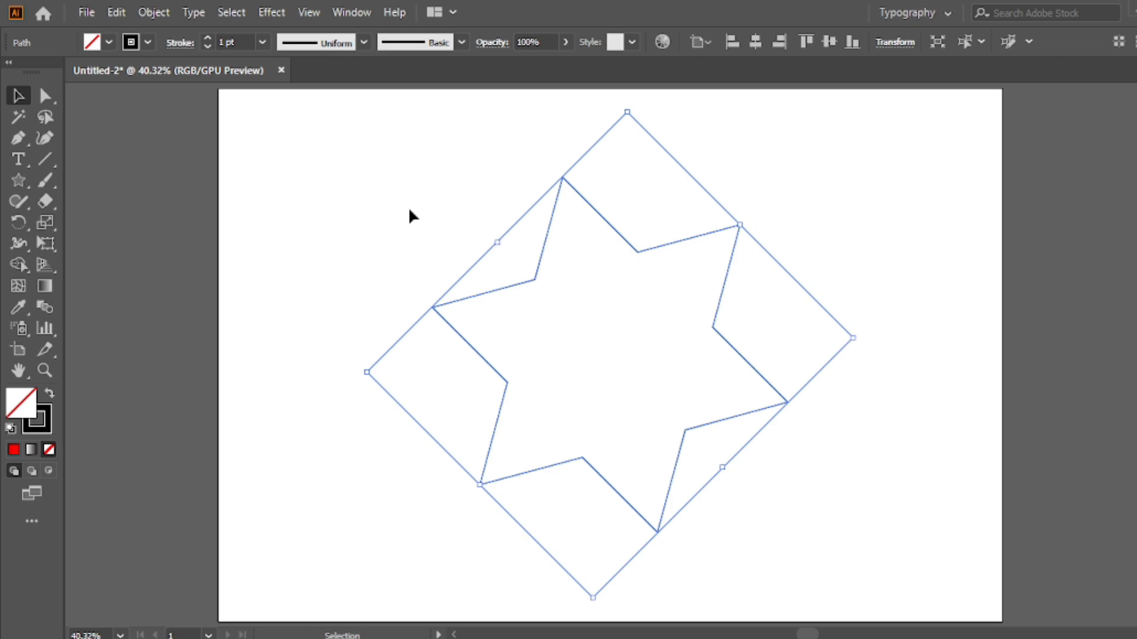
click(385, 303)
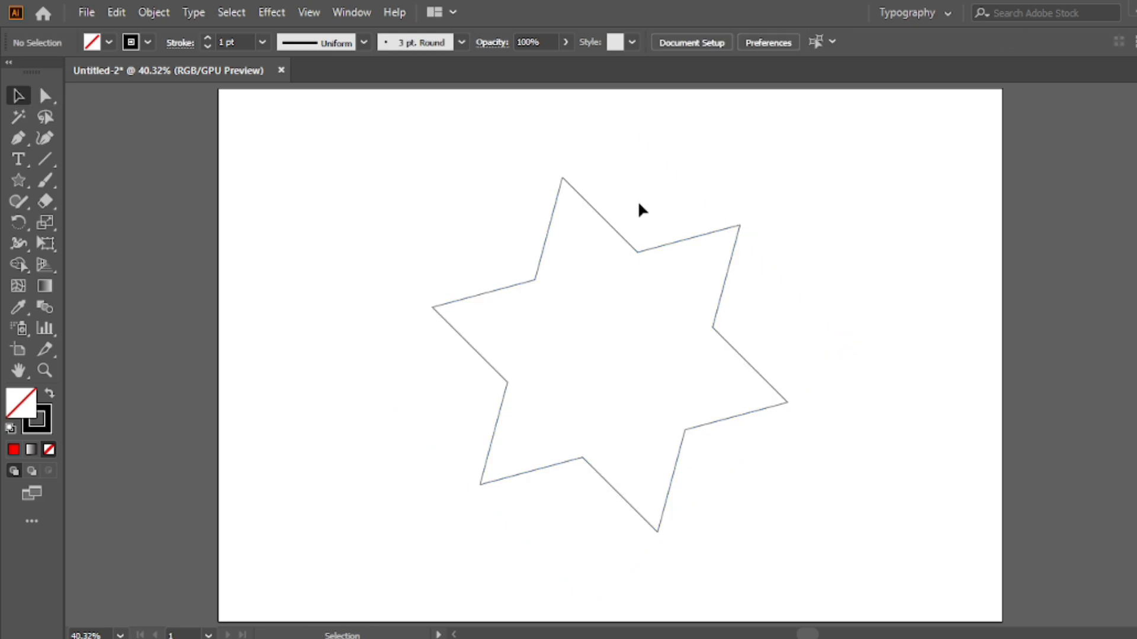
click(662, 245)
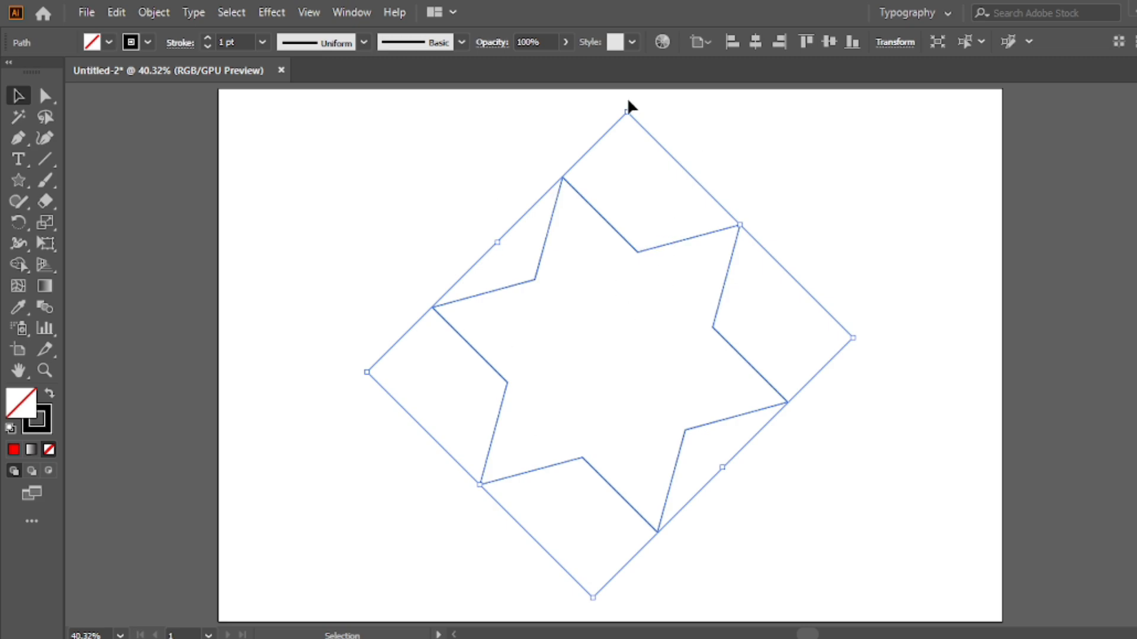
drag(627, 107, 740, 175)
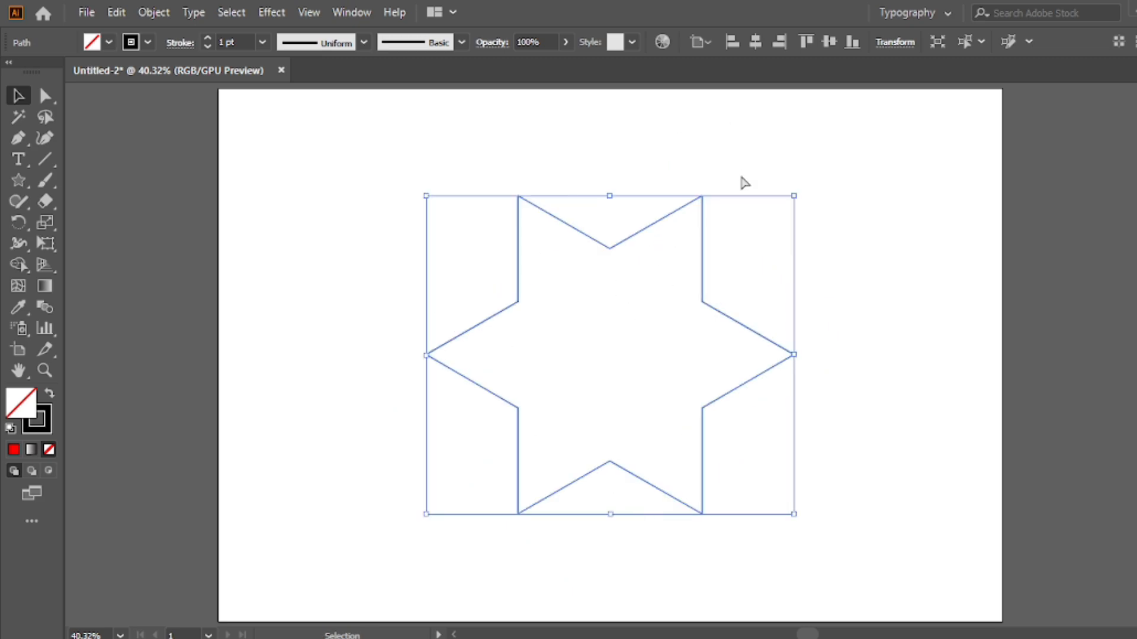
key(ctrl+z)
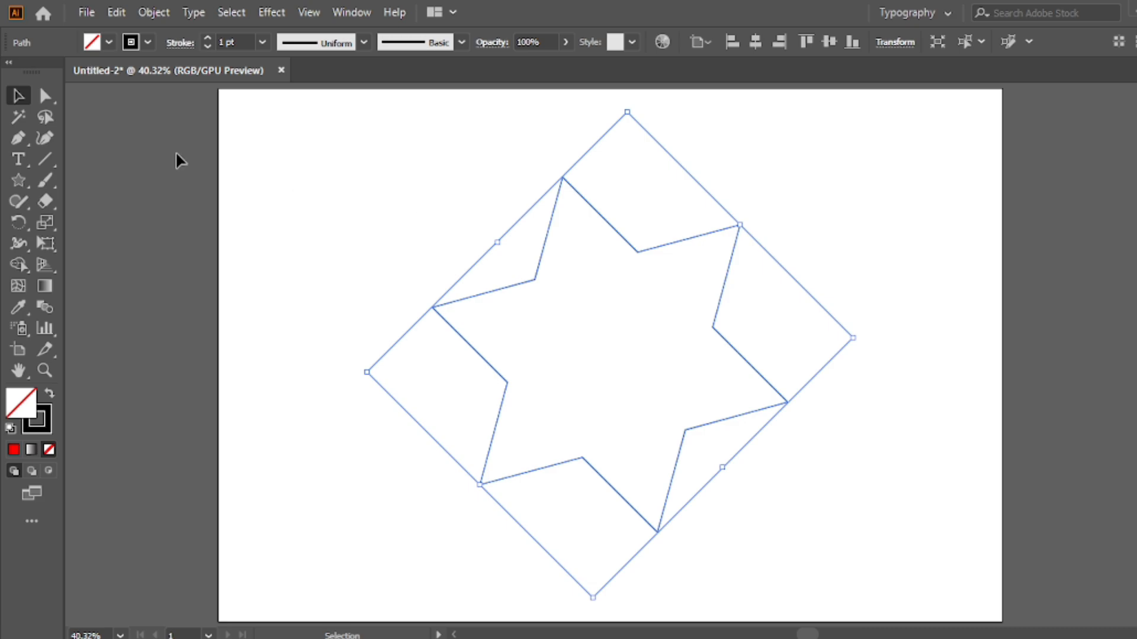
Round all corners of the star with the Direct Selection tool to a radius of about 30.49 pt.
click(46, 97)
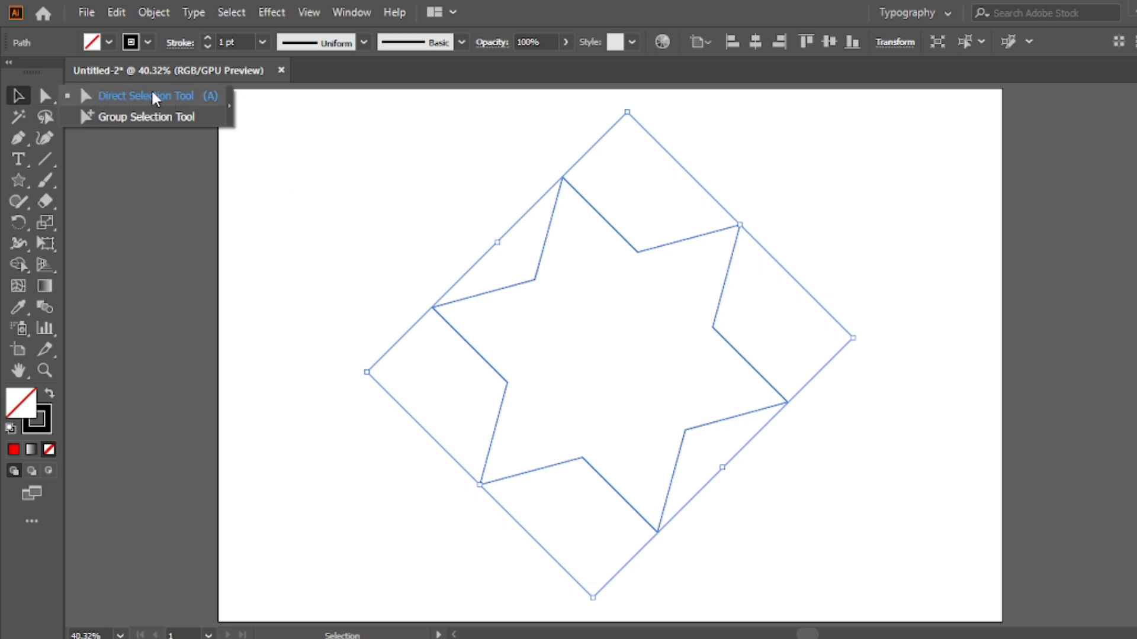
click(153, 98)
drag(568, 193, 573, 216)
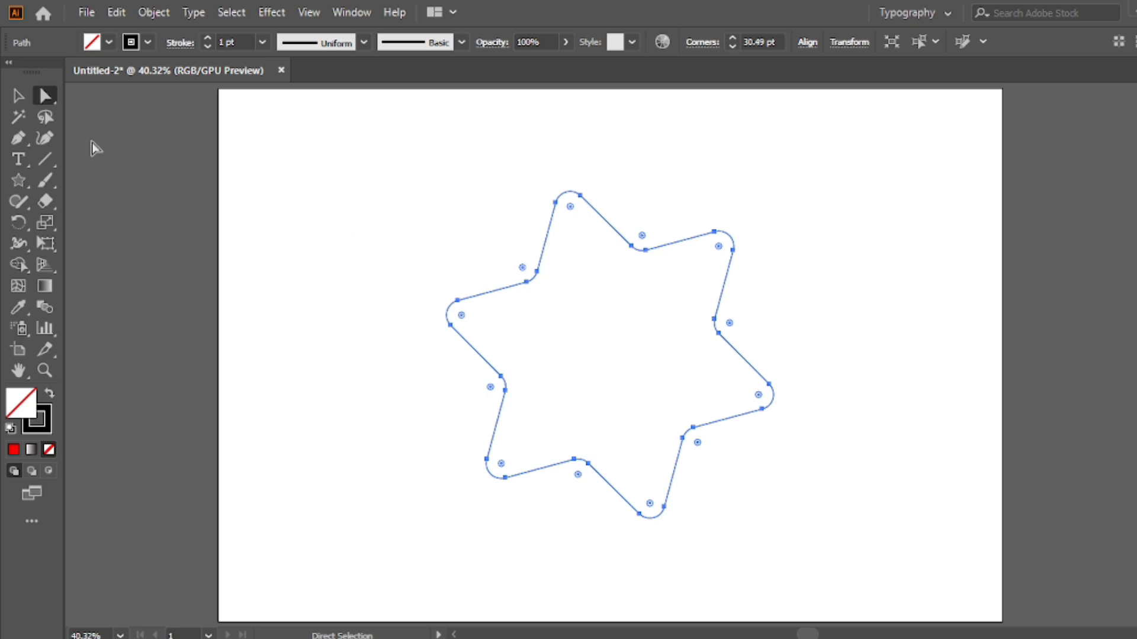
Select the whole rounded star and set its stroke weight to 6 pt.
click(18, 95)
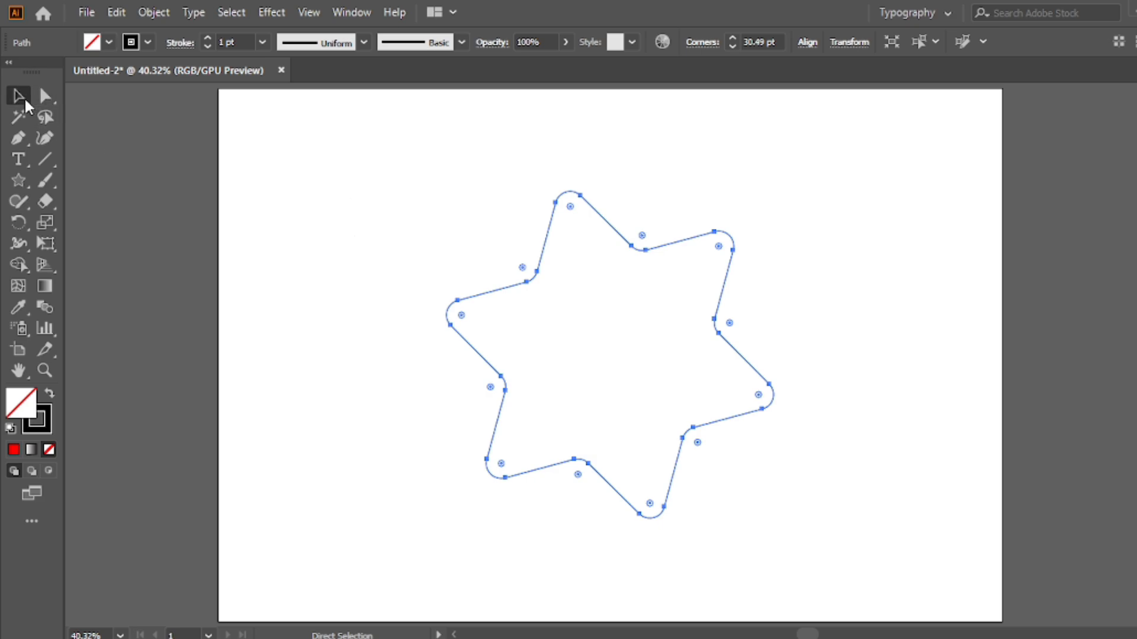
click(473, 242)
click(557, 203)
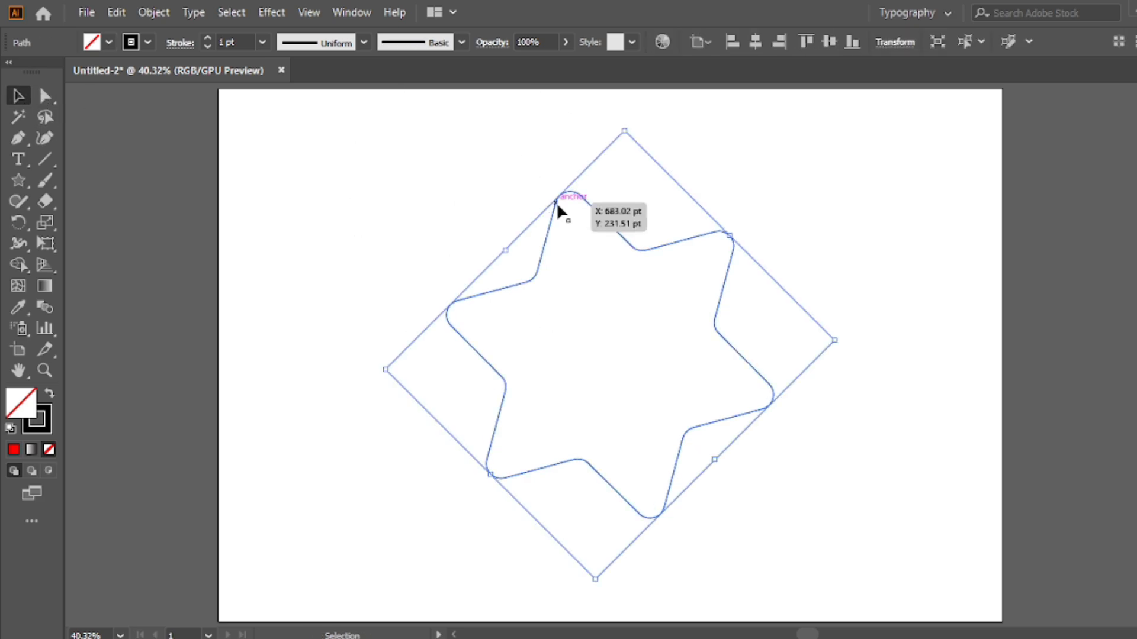
click(205, 40)
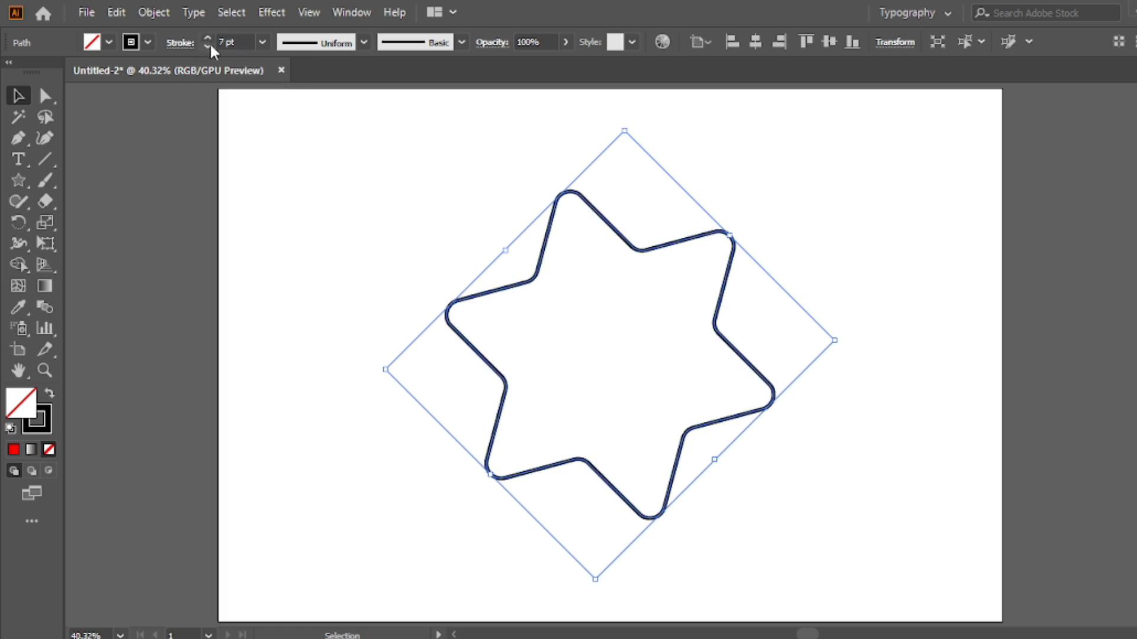
click(208, 47)
click(382, 193)
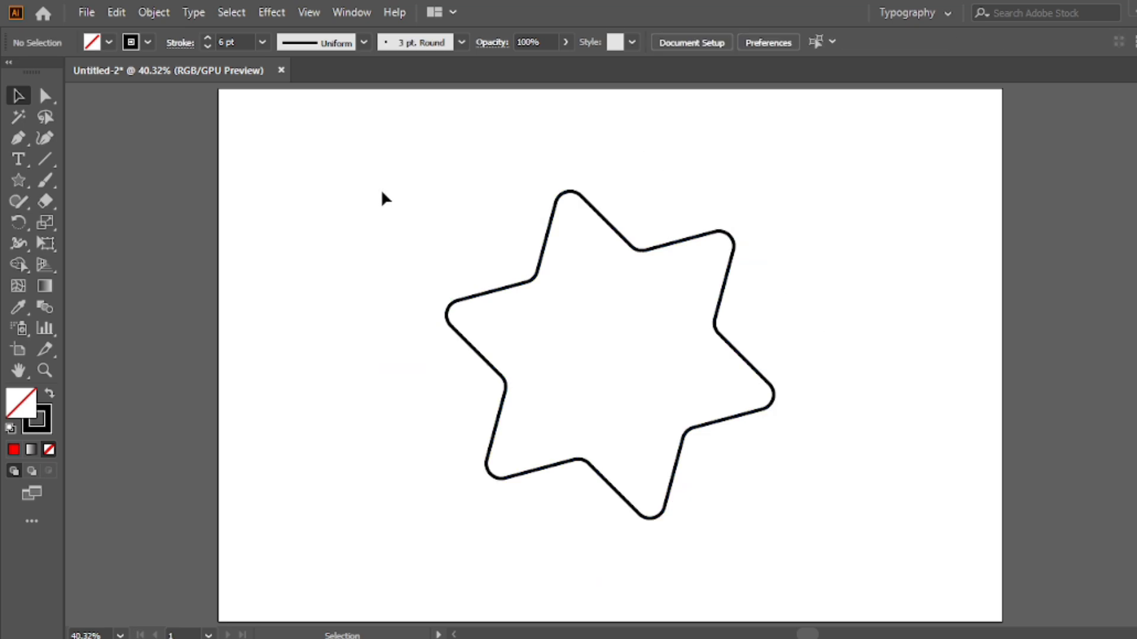
Apply a linear gradient to the star's stroke and make its first colour stop red.
drag(441, 164, 598, 270)
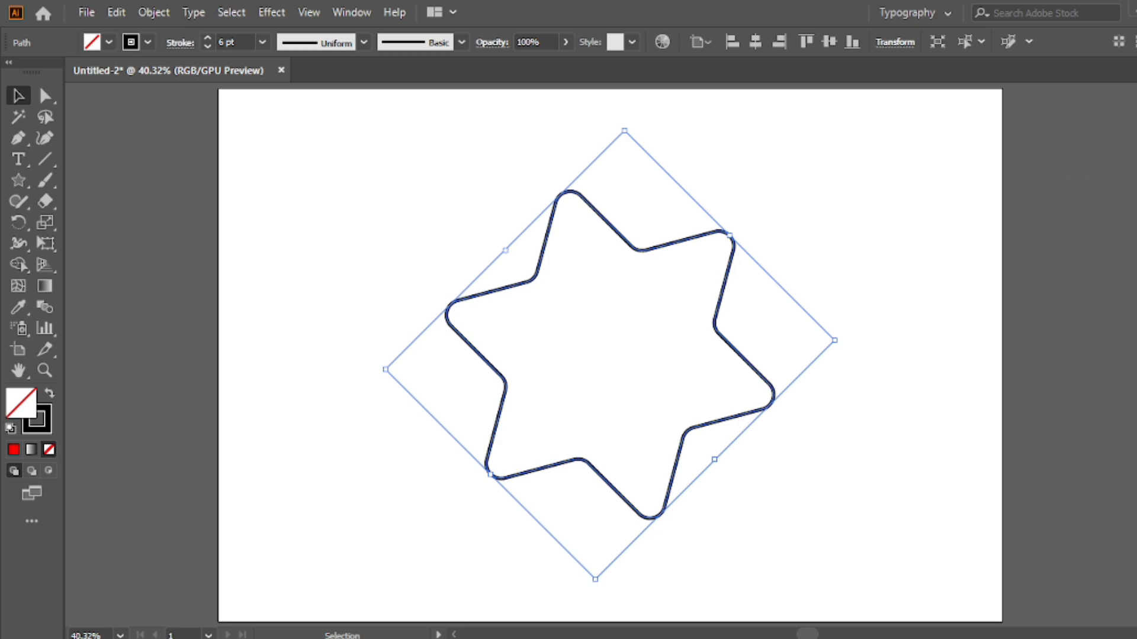
click(1135, 202)
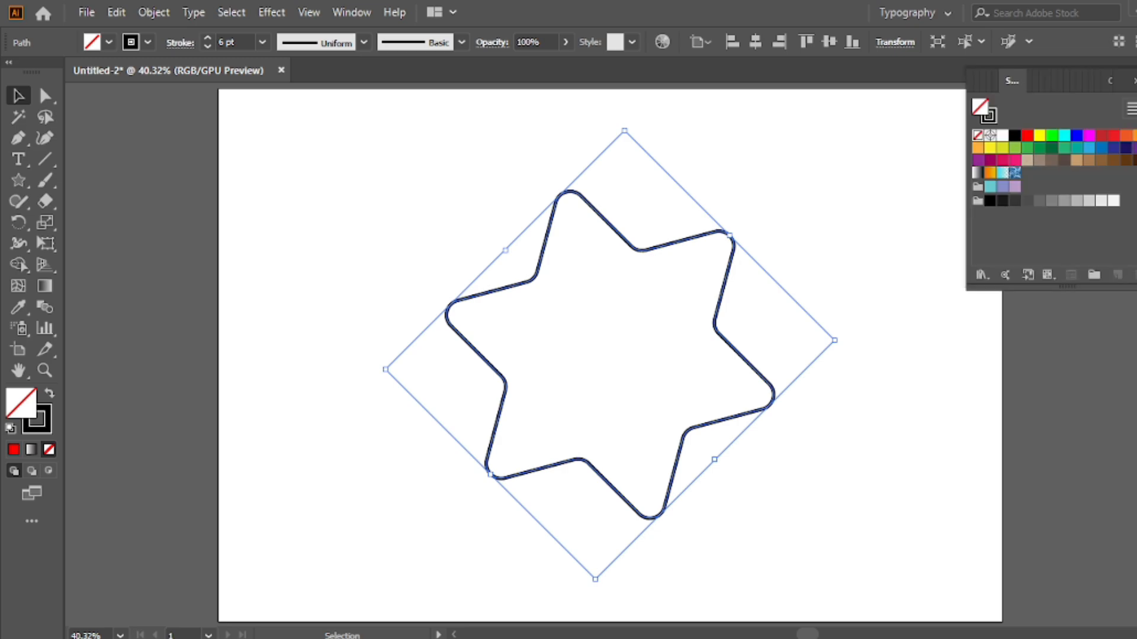
click(1134, 81)
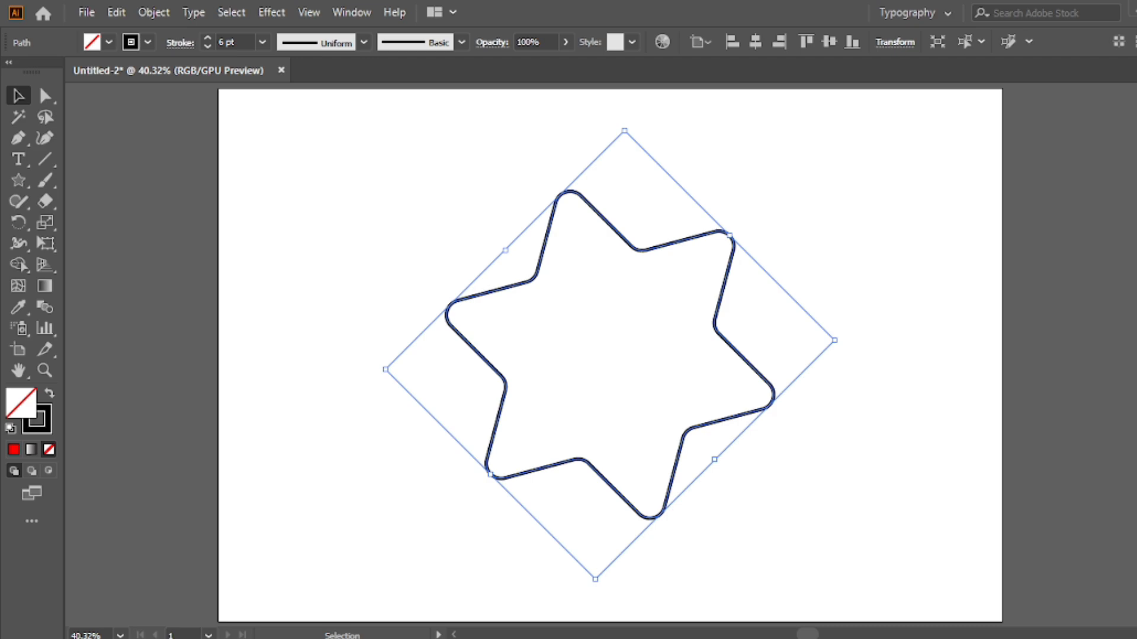
click(1135, 92)
click(993, 152)
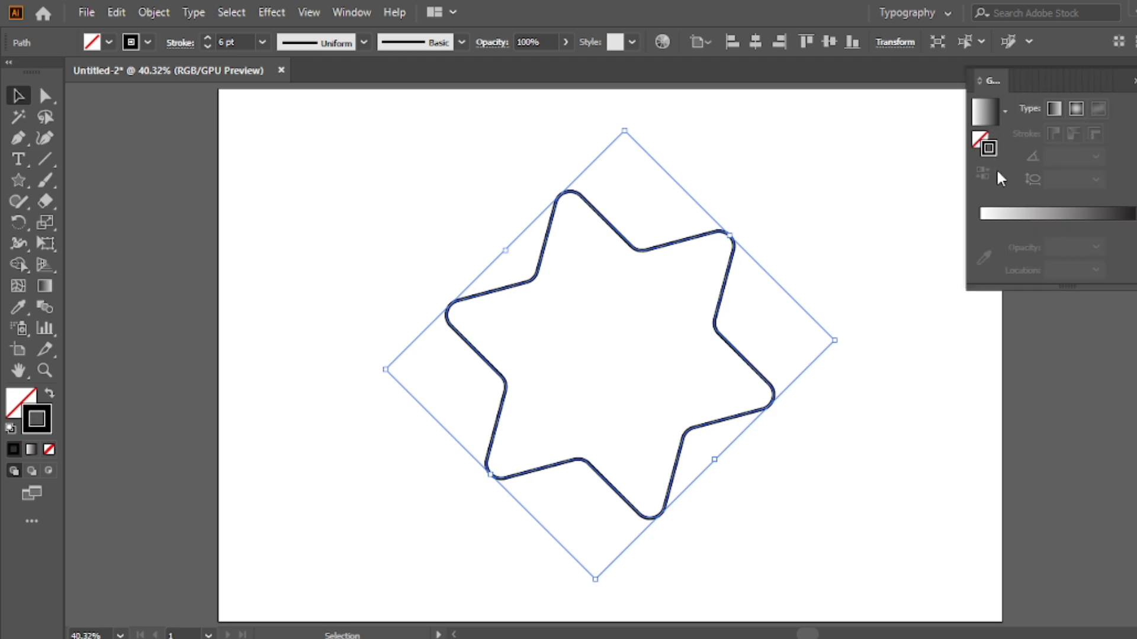
click(1001, 215)
double_click(980, 246)
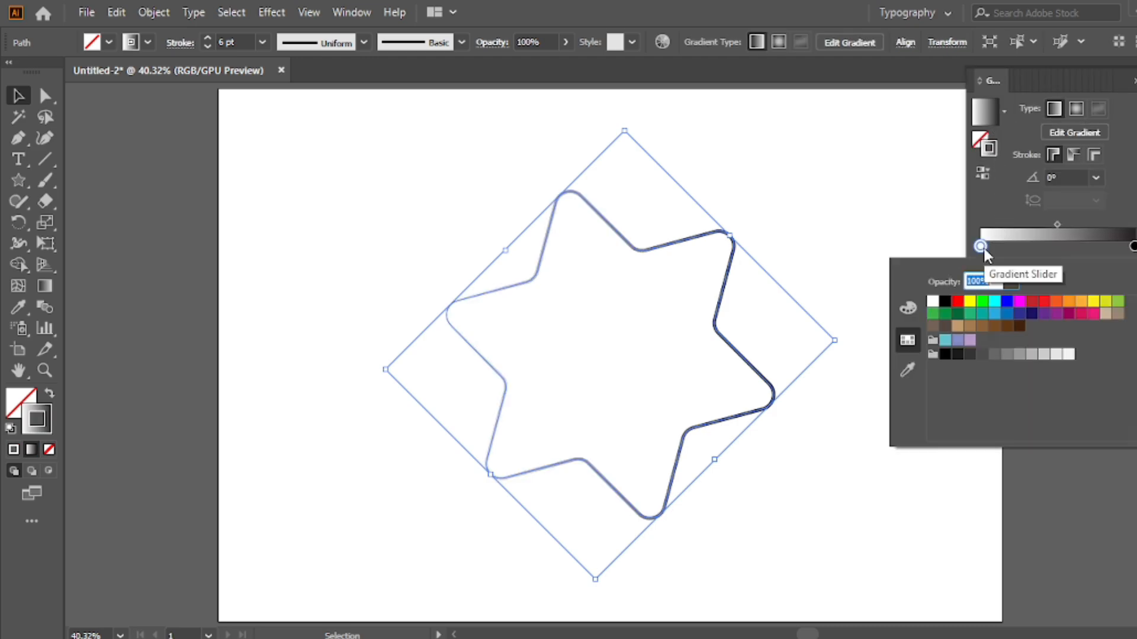
click(957, 302)
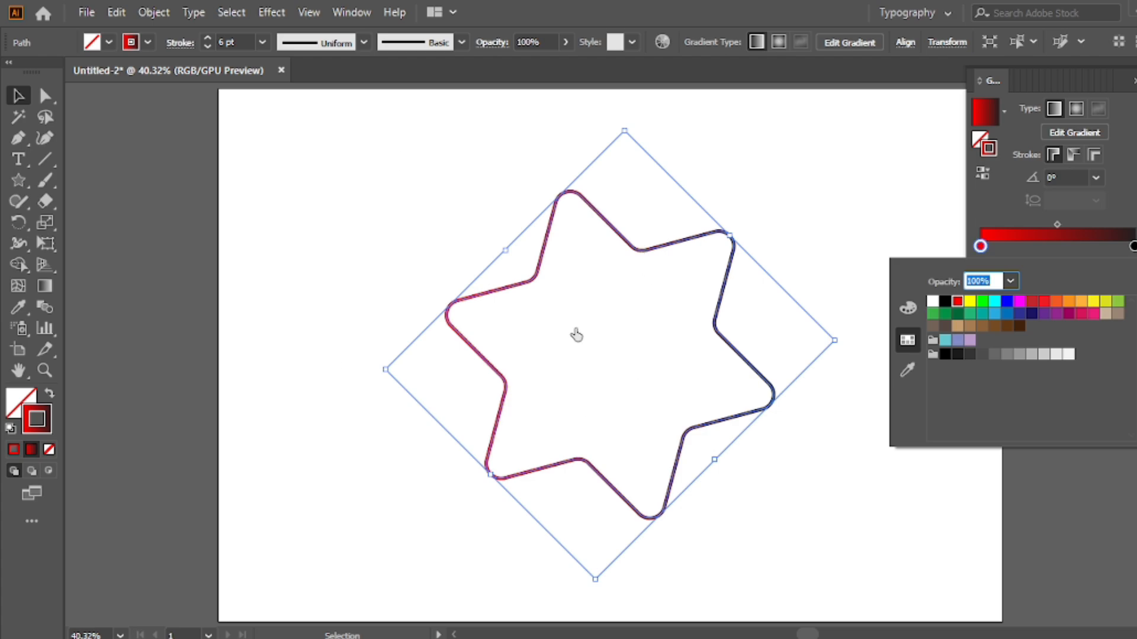
click(993, 248)
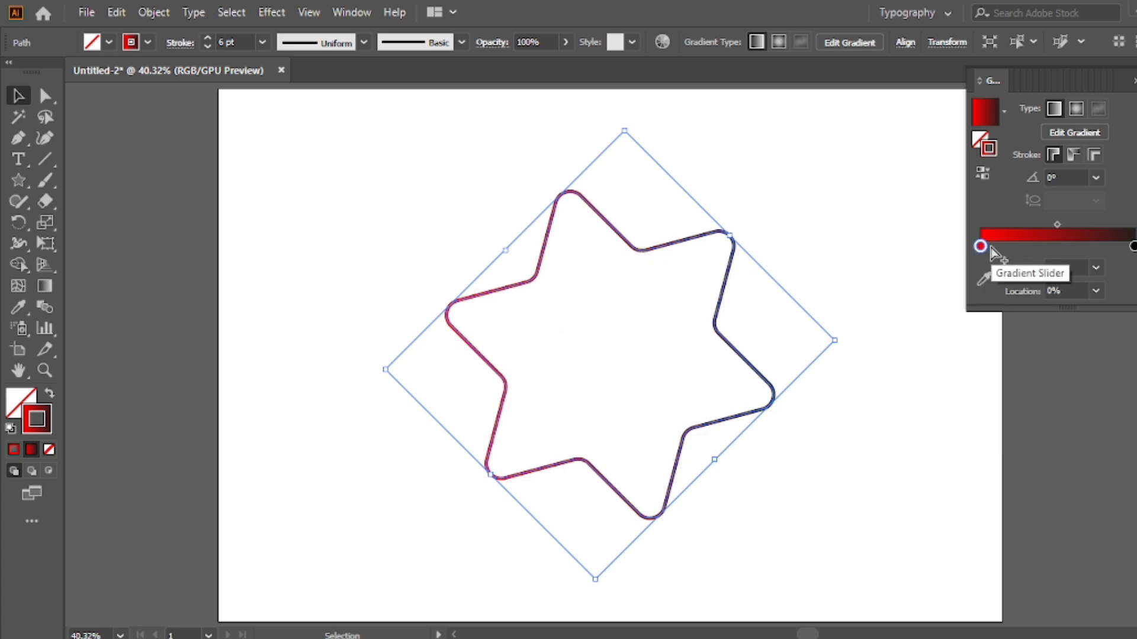
Add a black colour stop to the stroke gradient at about 28.21%.
drag(994, 248, 1024, 249)
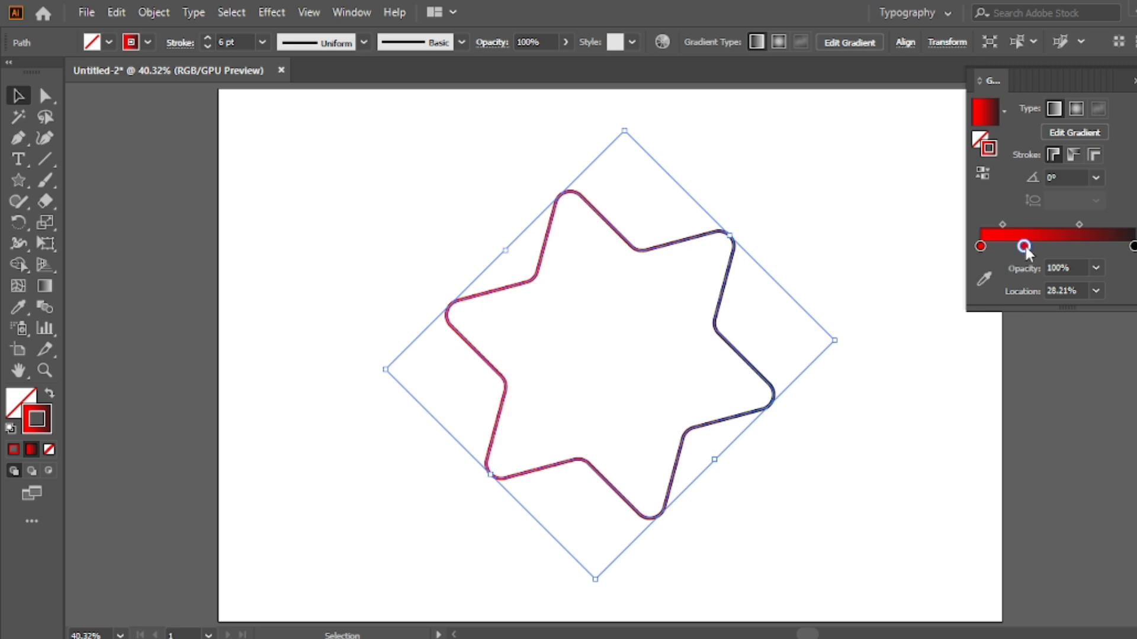
double_click(1025, 246)
click(965, 307)
click(1024, 246)
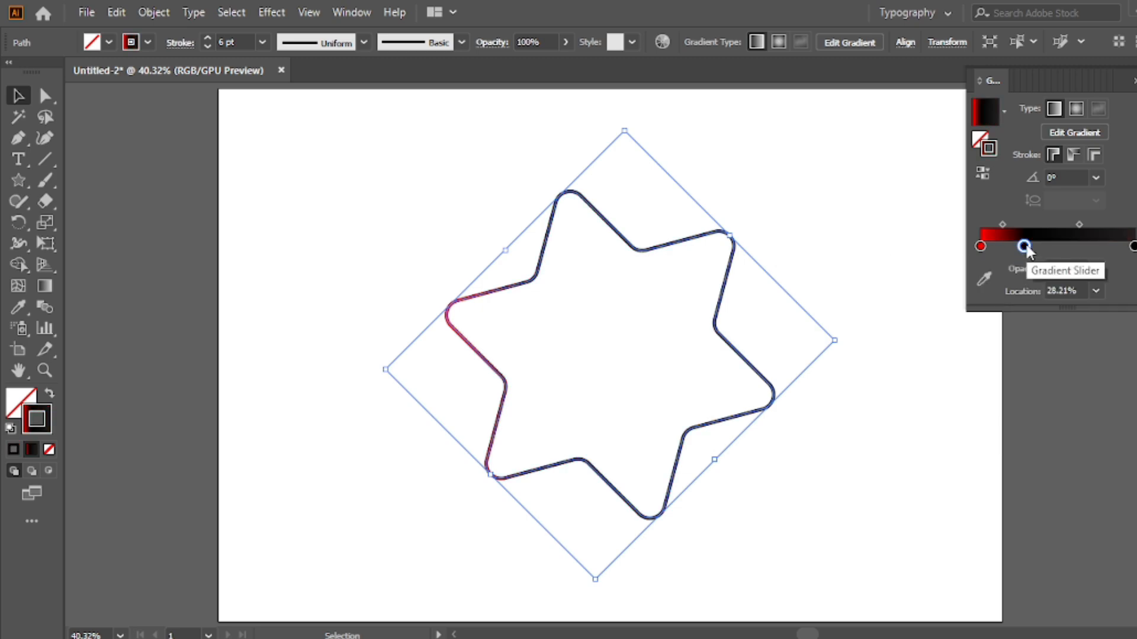
Add a second red stop between the two black stops and move it to about 68%.
drag(1061, 247, 1067, 247)
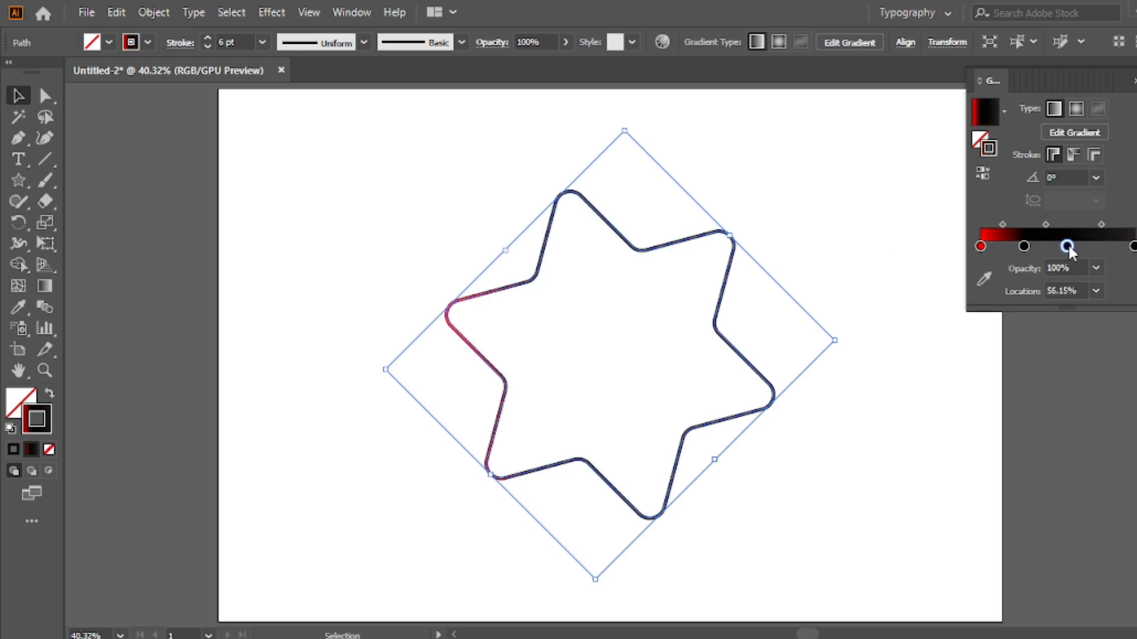
double_click(1067, 247)
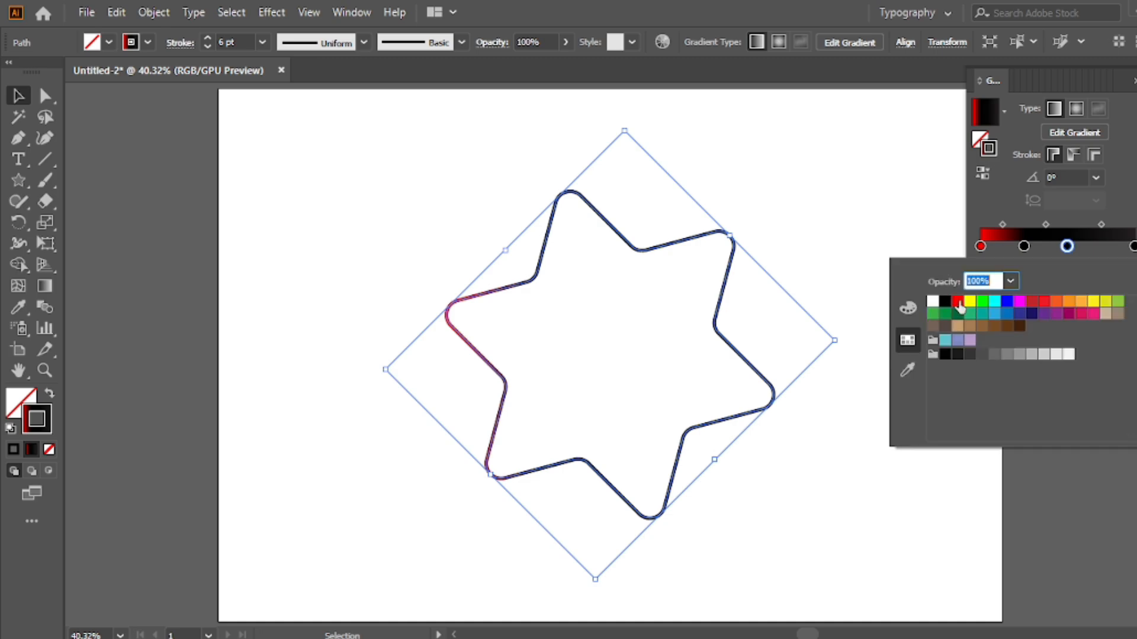
click(961, 307)
click(1067, 247)
drag(1067, 248, 1088, 231)
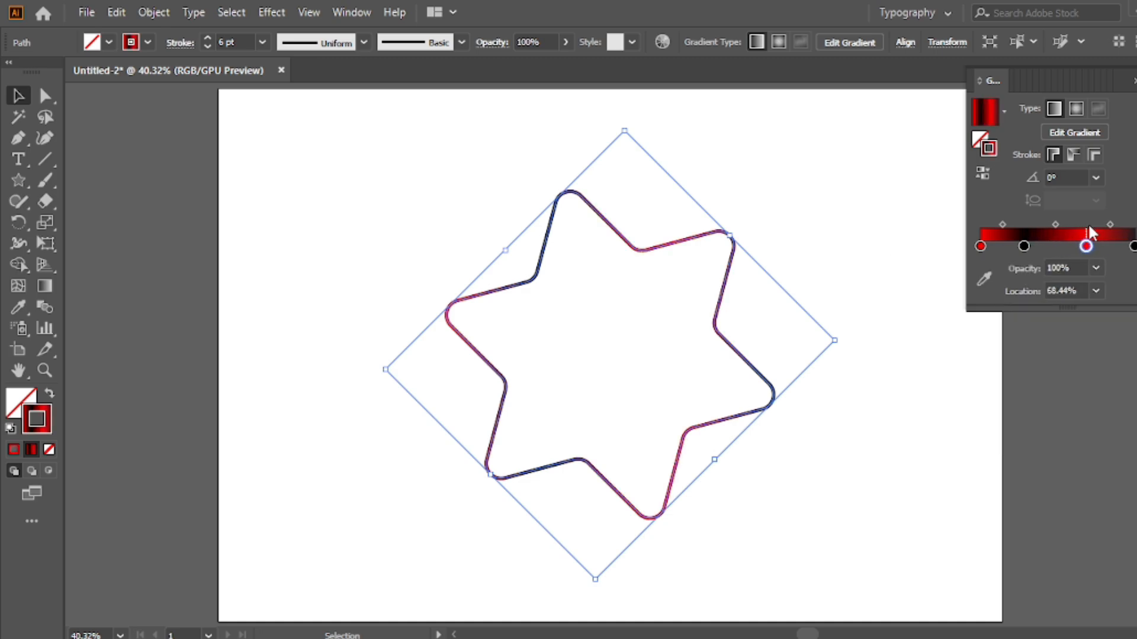
Shift the inner black stop slightly towards the second red one and set the last gradient midpoint to about 57.34%.
click(1061, 226)
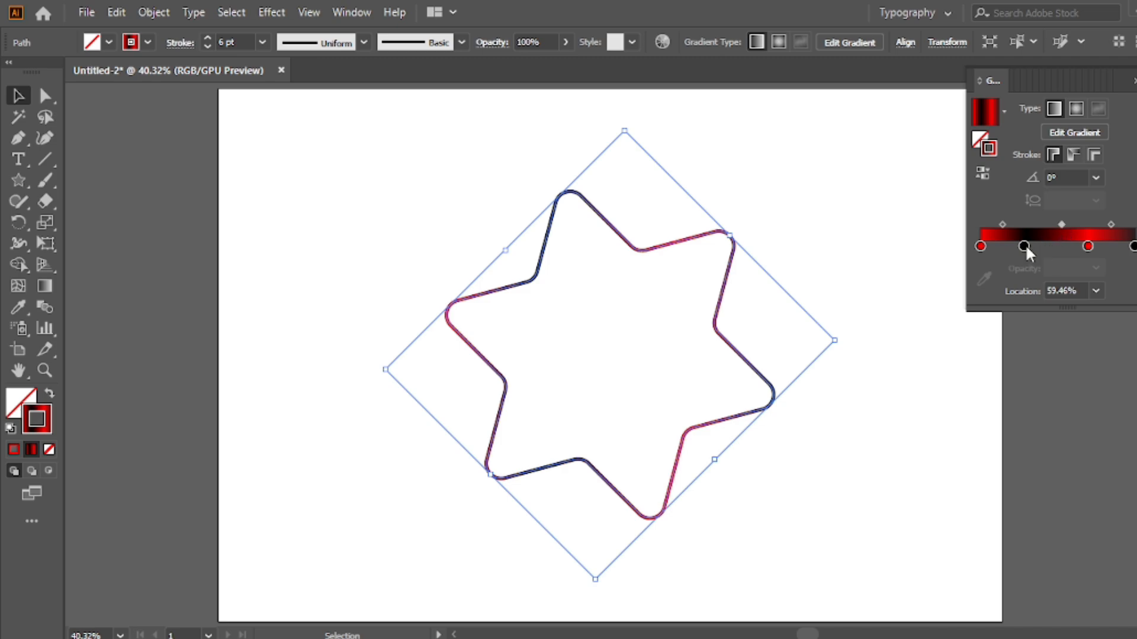
drag(1024, 247, 1114, 227)
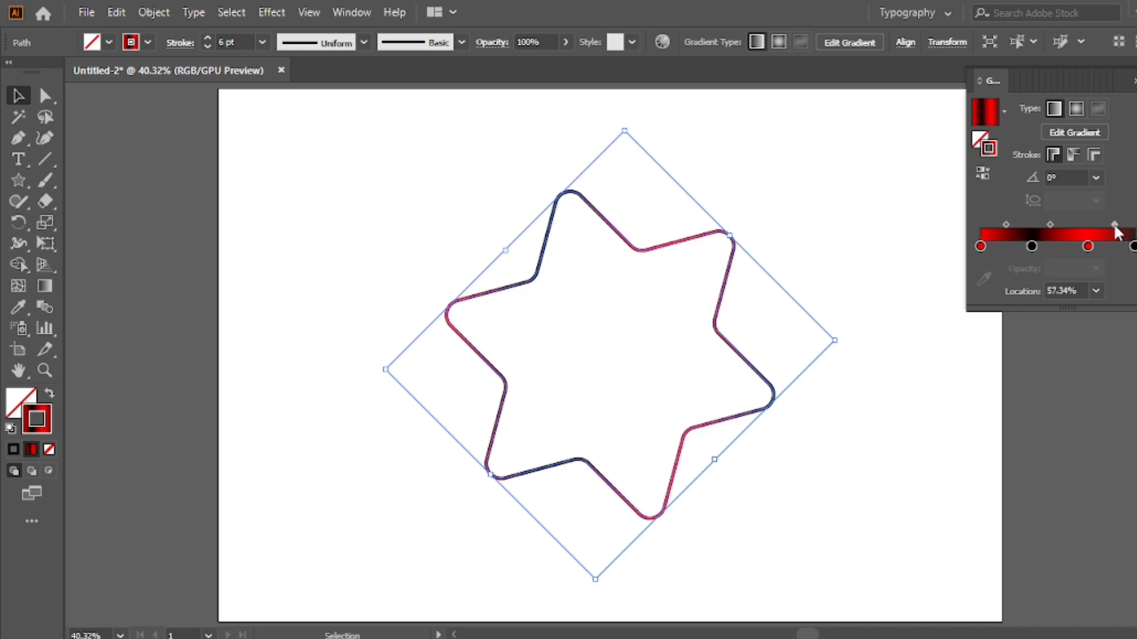
click(1133, 81)
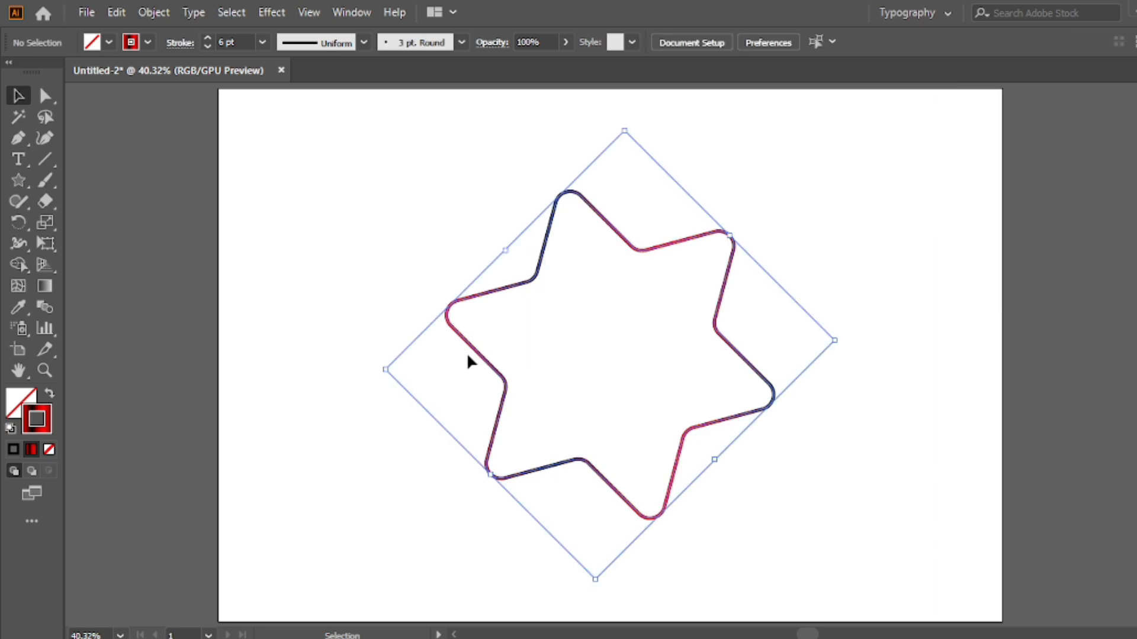
Start a Transform effect on the star with its preview on and the artwork left in view.
click(265, 9)
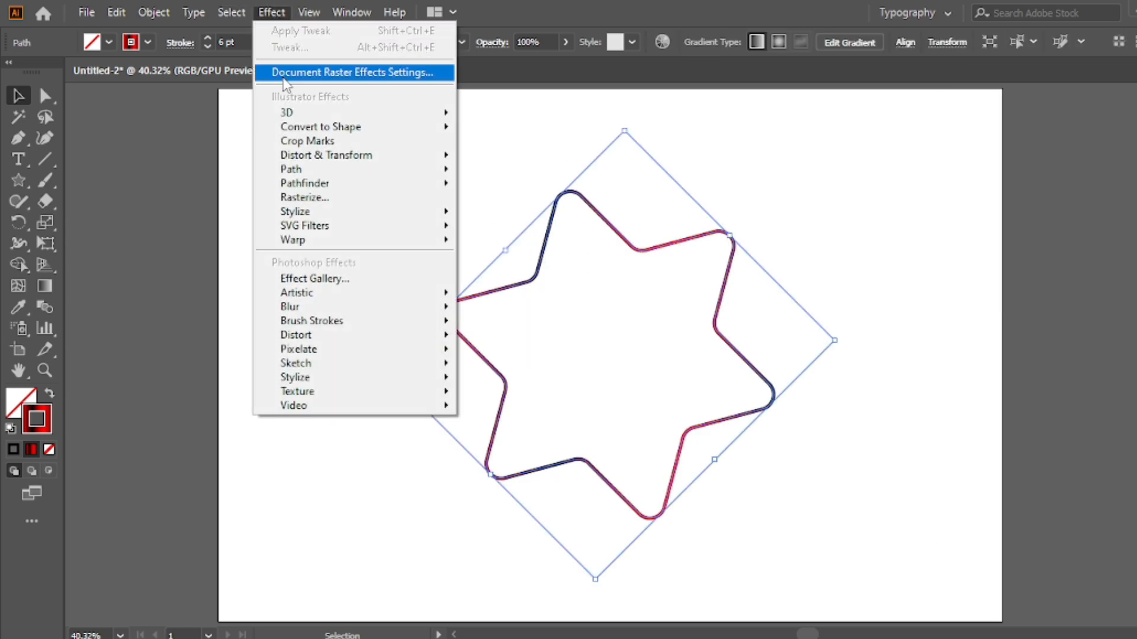
mouse_move(380, 157)
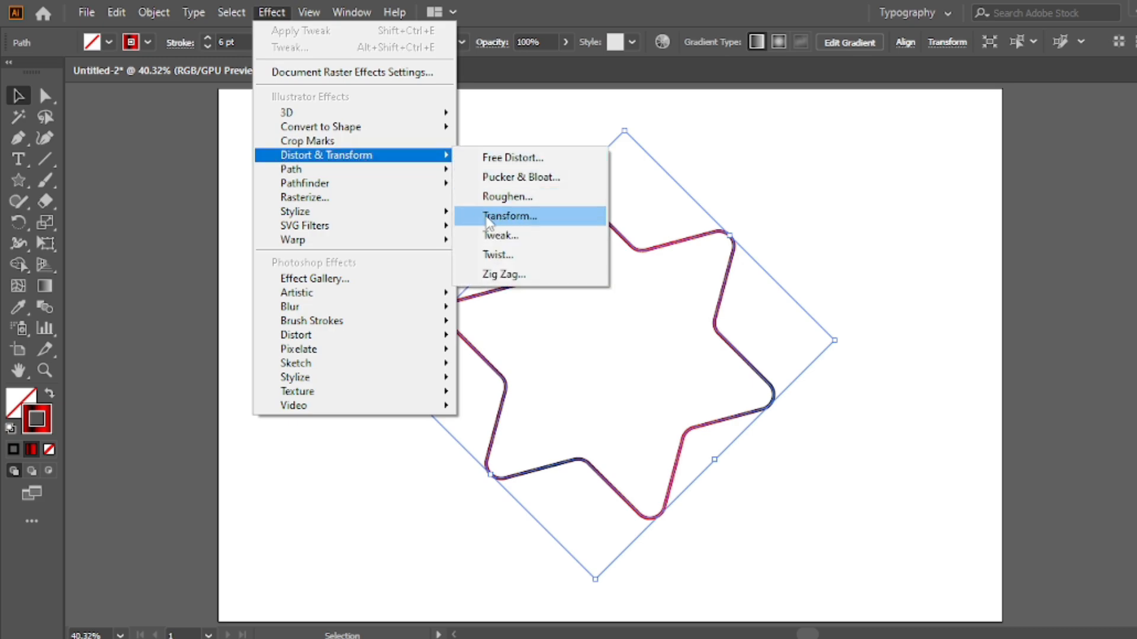
click(512, 218)
drag(215, 69, 427, 70)
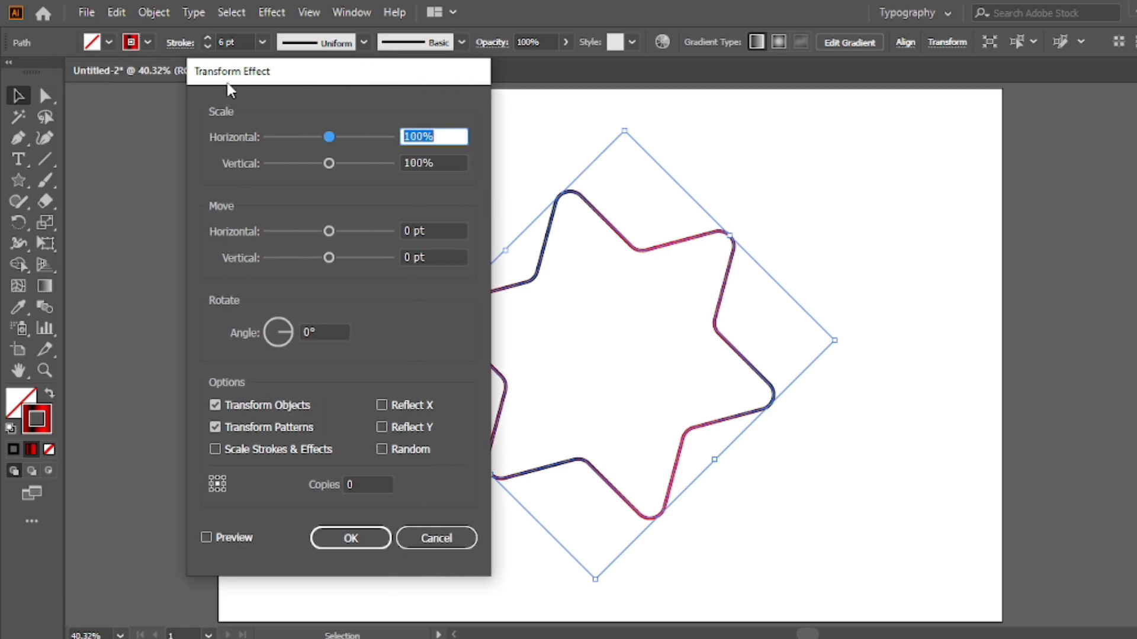
click(206, 537)
drag(247, 92, 147, 85)
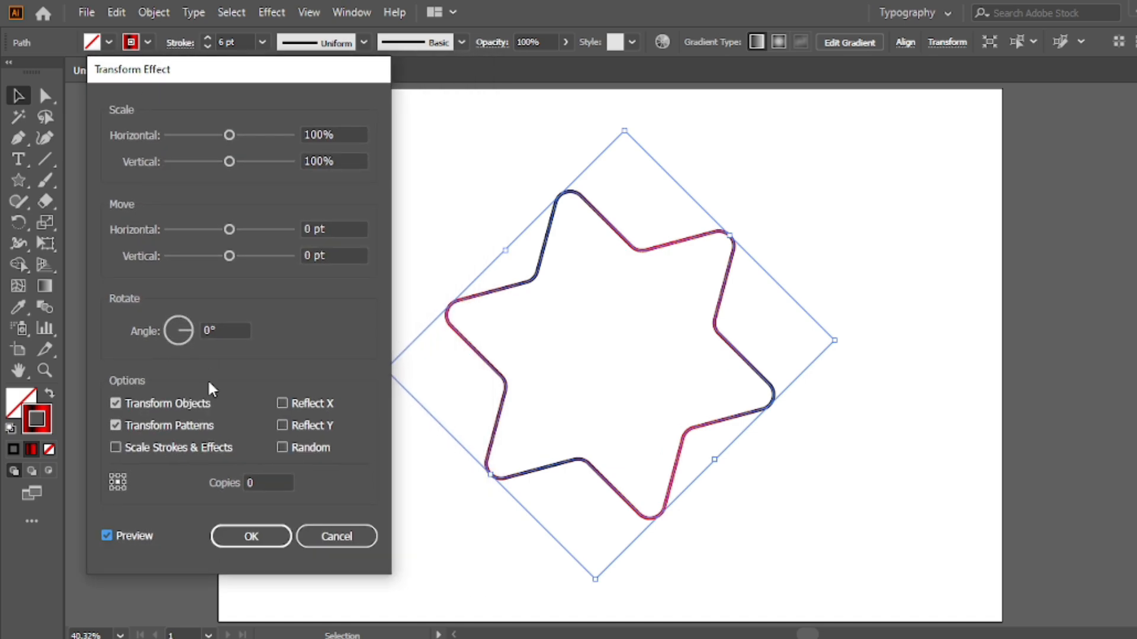
Set the Transform effect to 5 copies rotated by 5° and apply it to the star.
click(261, 482)
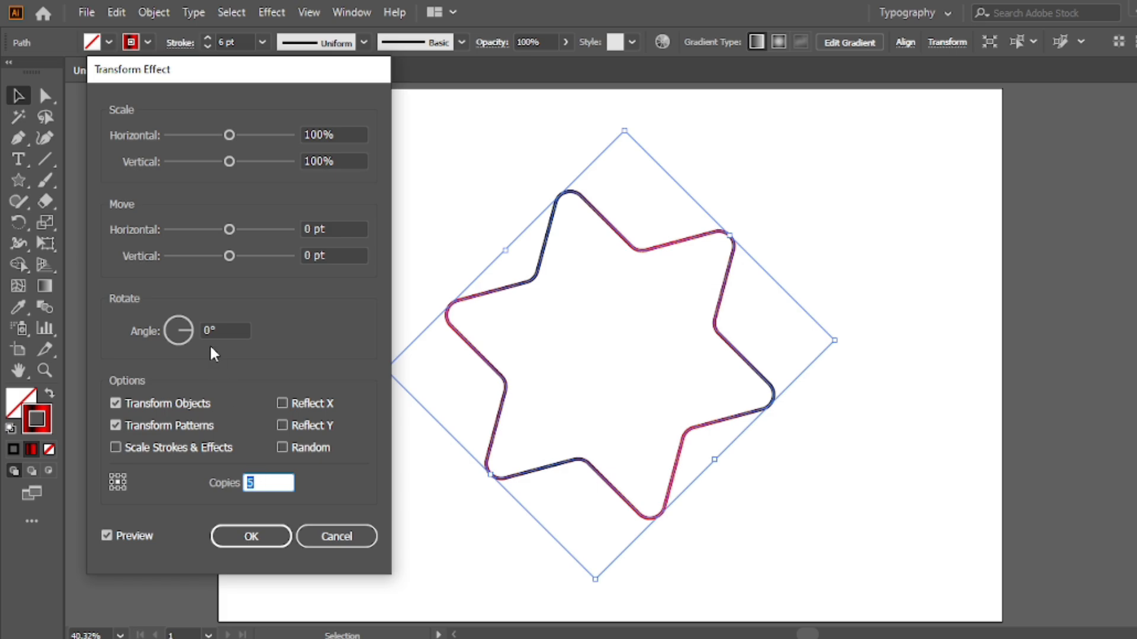
click(224, 330)
key(Up)
key(Up)
key(Up)
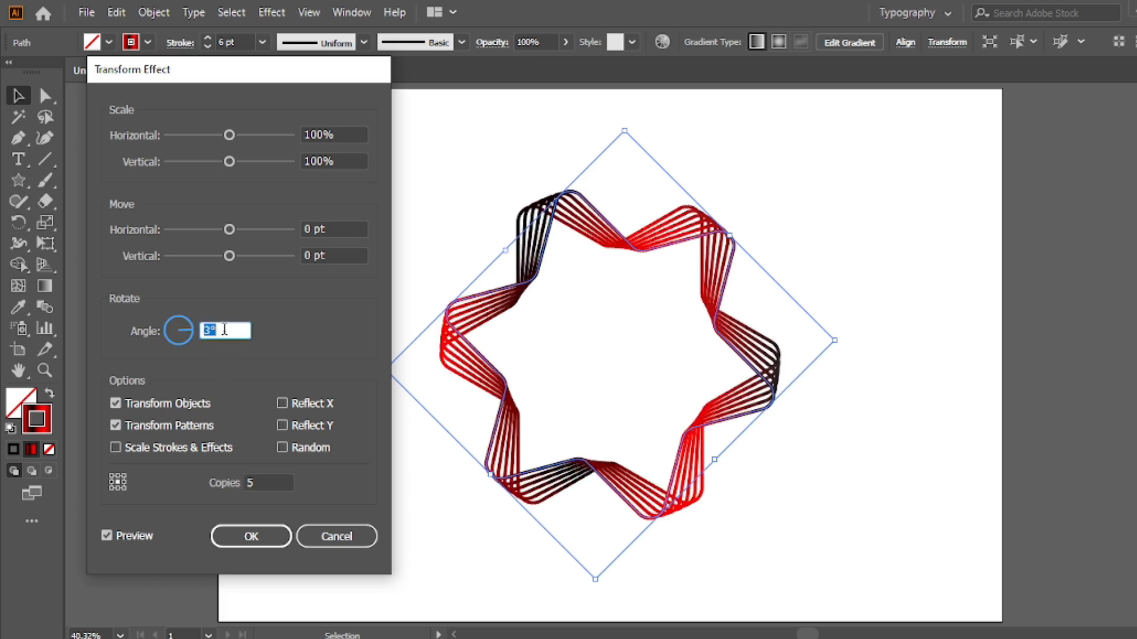
key(Up)
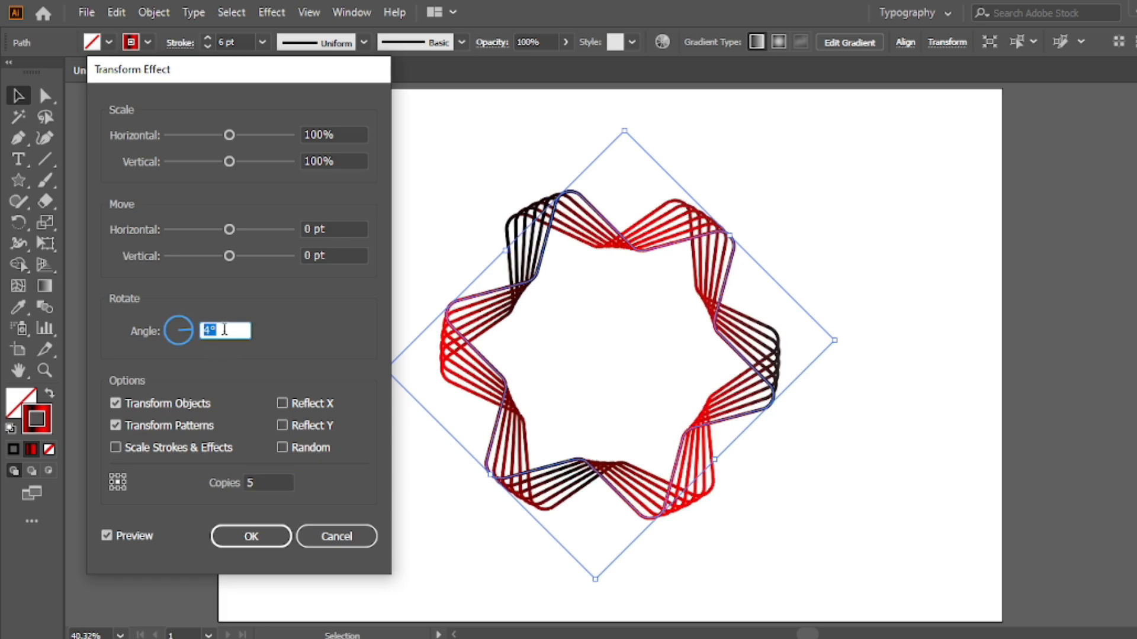
key(Up)
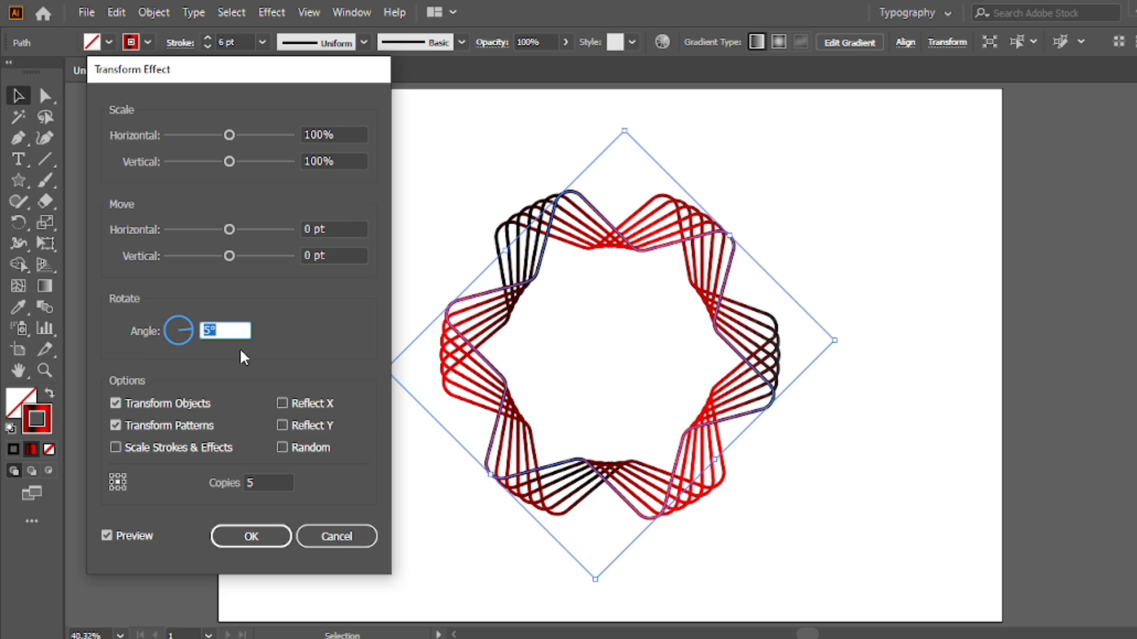
click(250, 539)
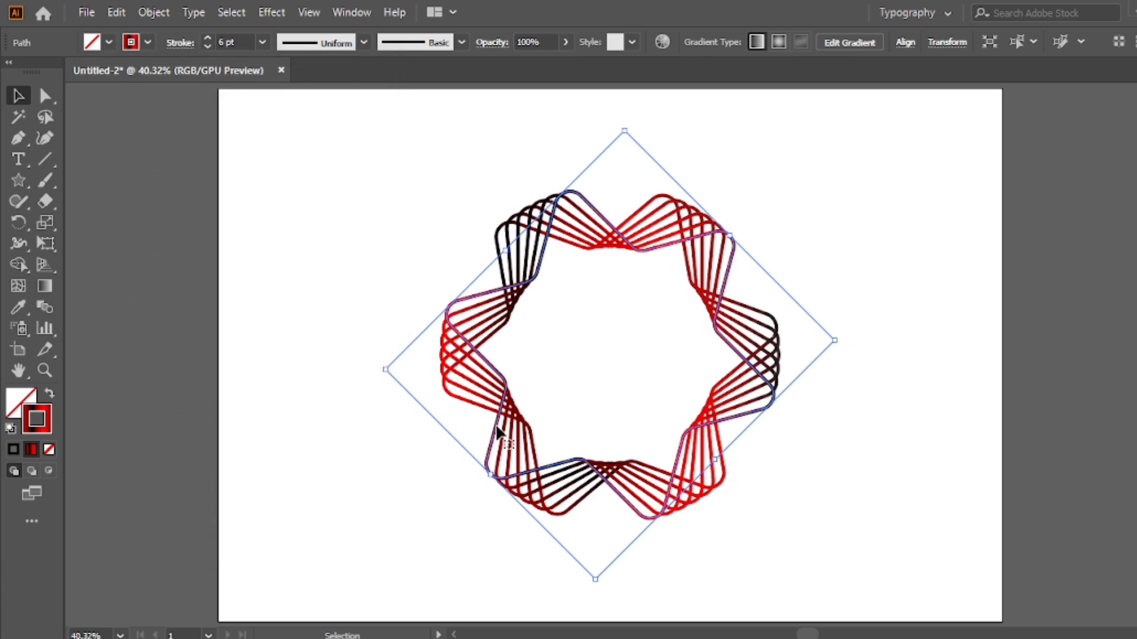
Group the repeated star and centre it horizontally and vertically on the artboard.
right_click(407, 97)
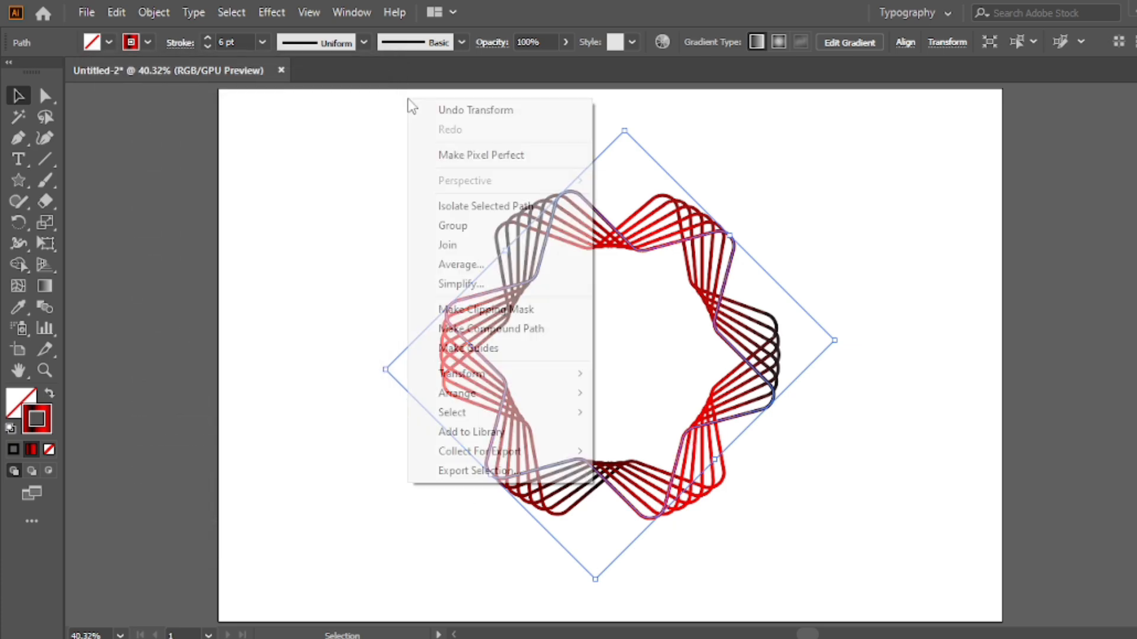
click(453, 226)
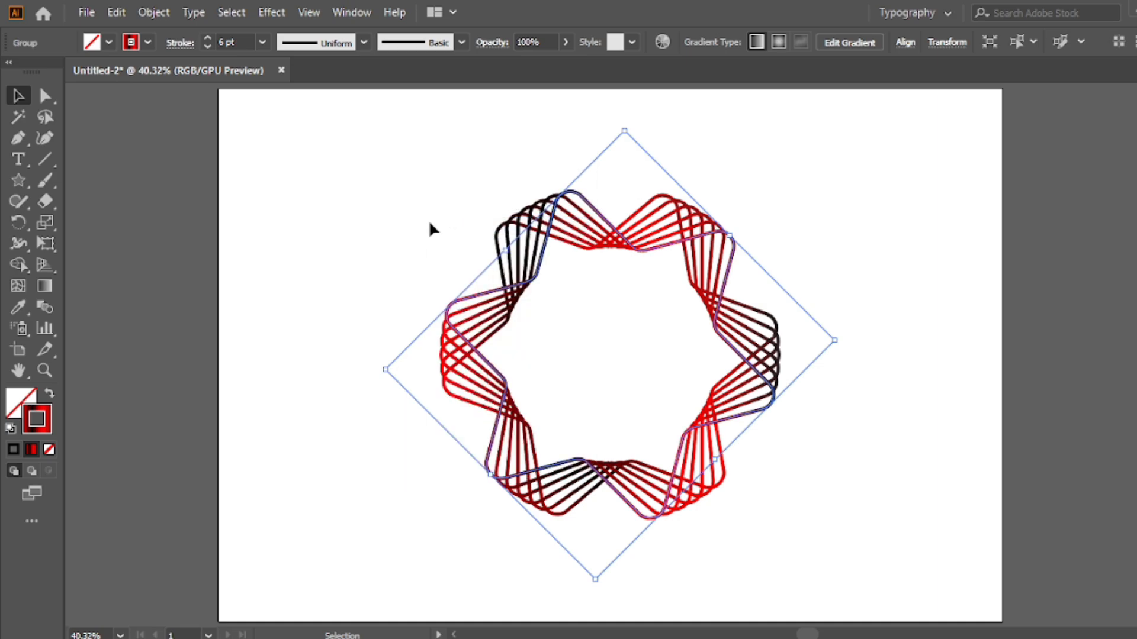
click(905, 43)
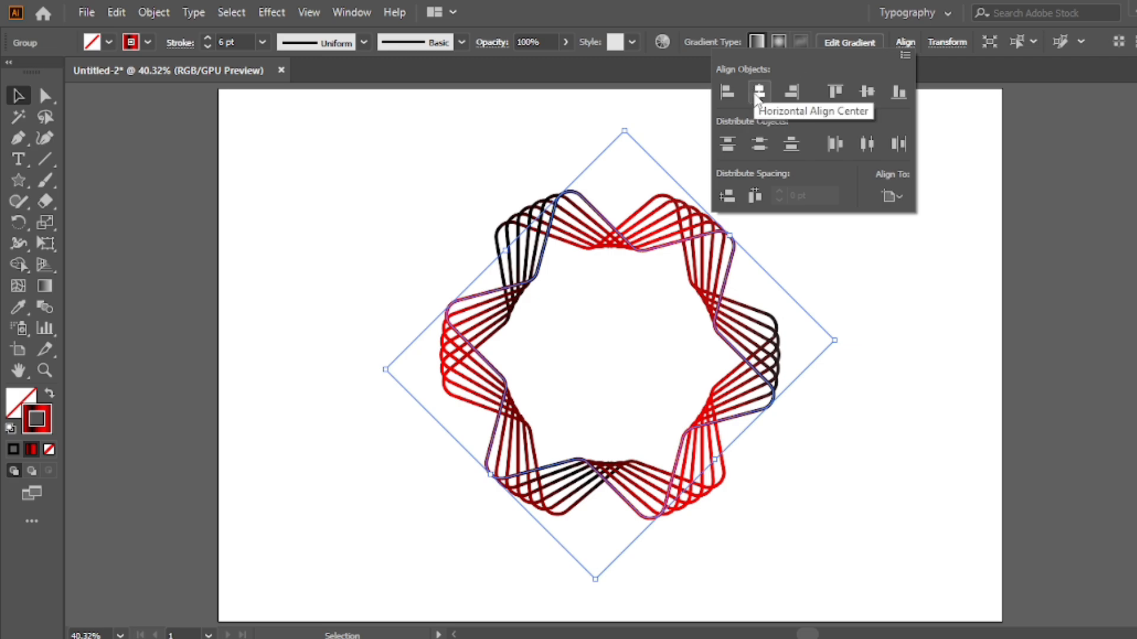
click(892, 196)
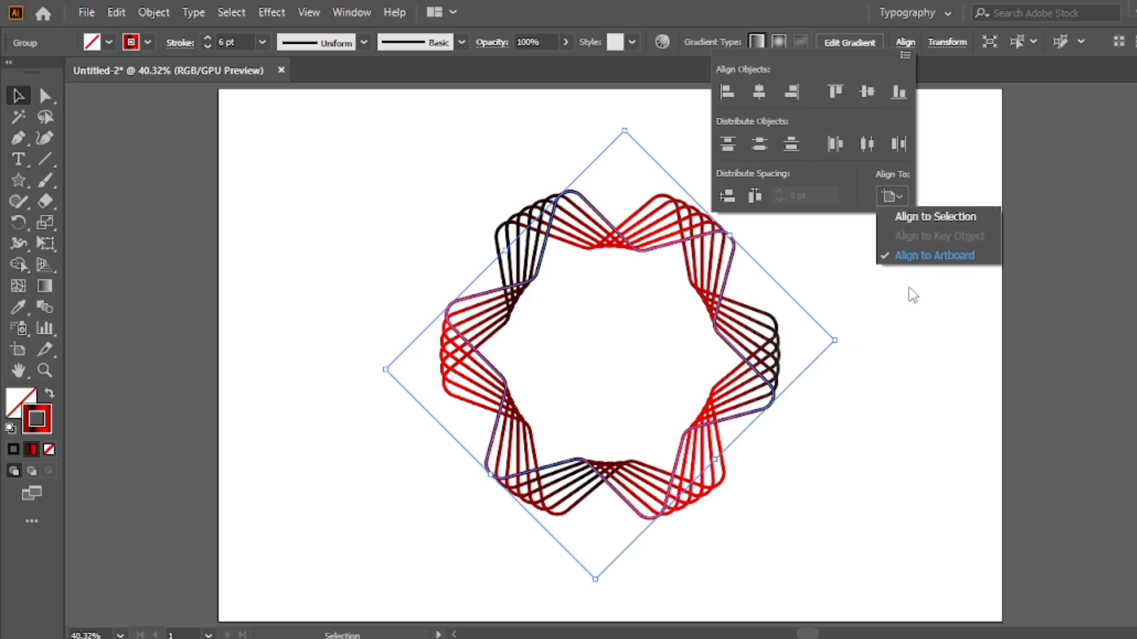
click(954, 257)
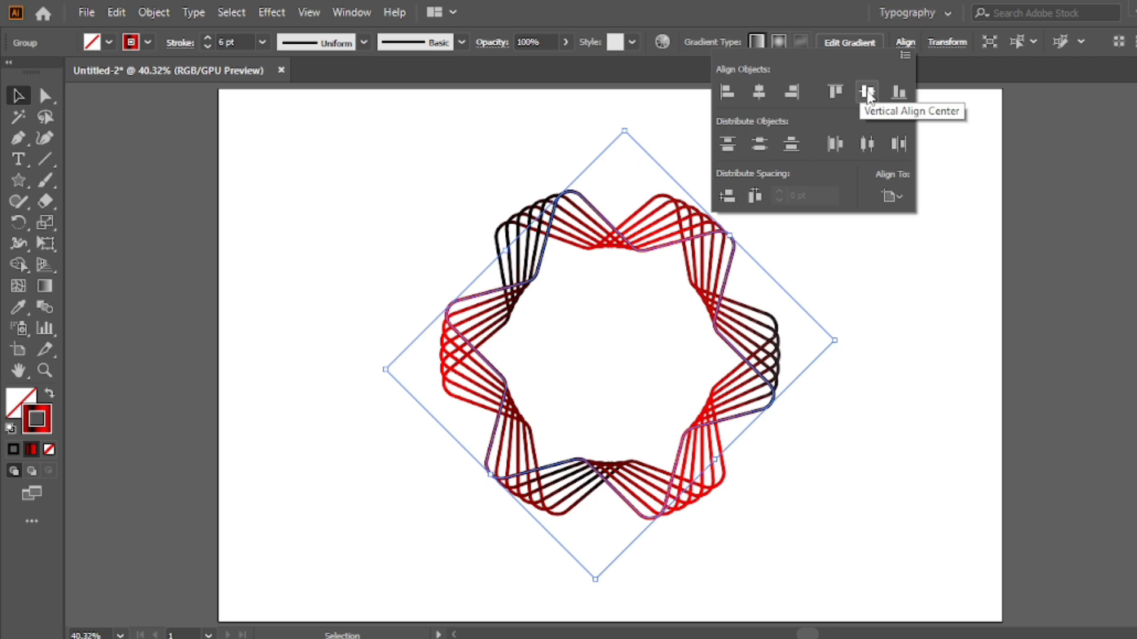
click(532, 192)
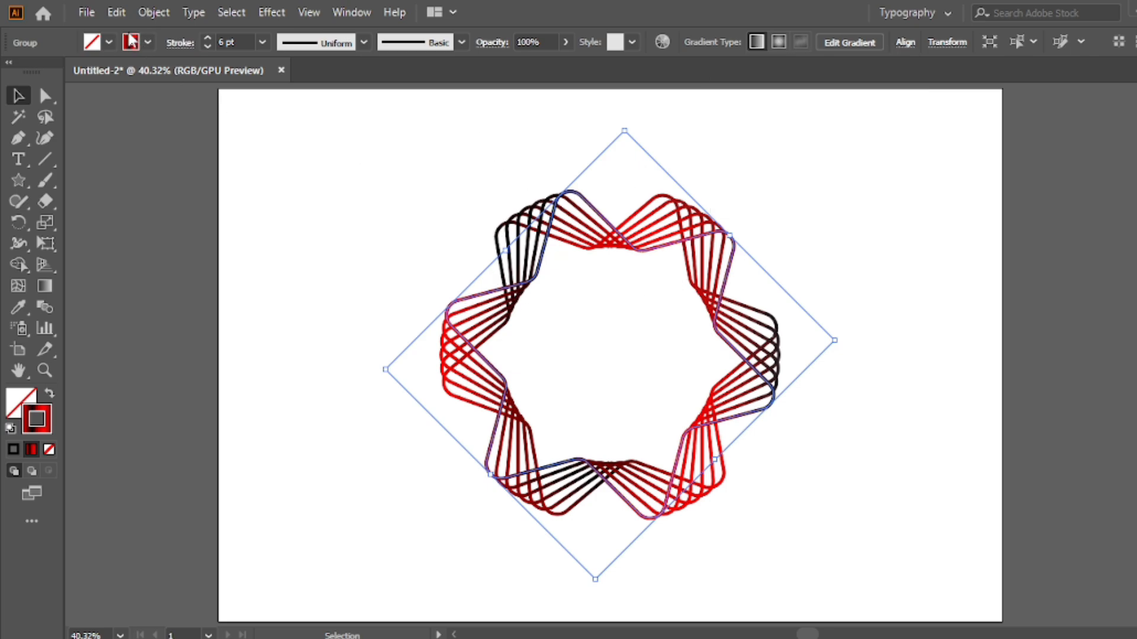
Paste a copy of the star group in front and shrink it about its centre to roughly half size.
click(116, 13)
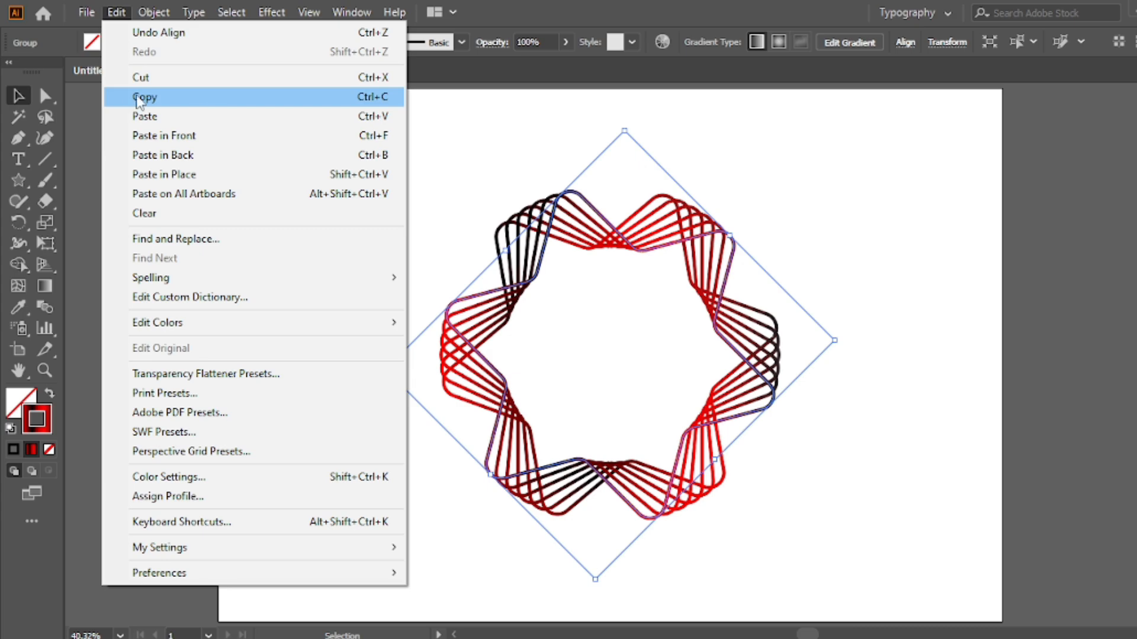
click(168, 97)
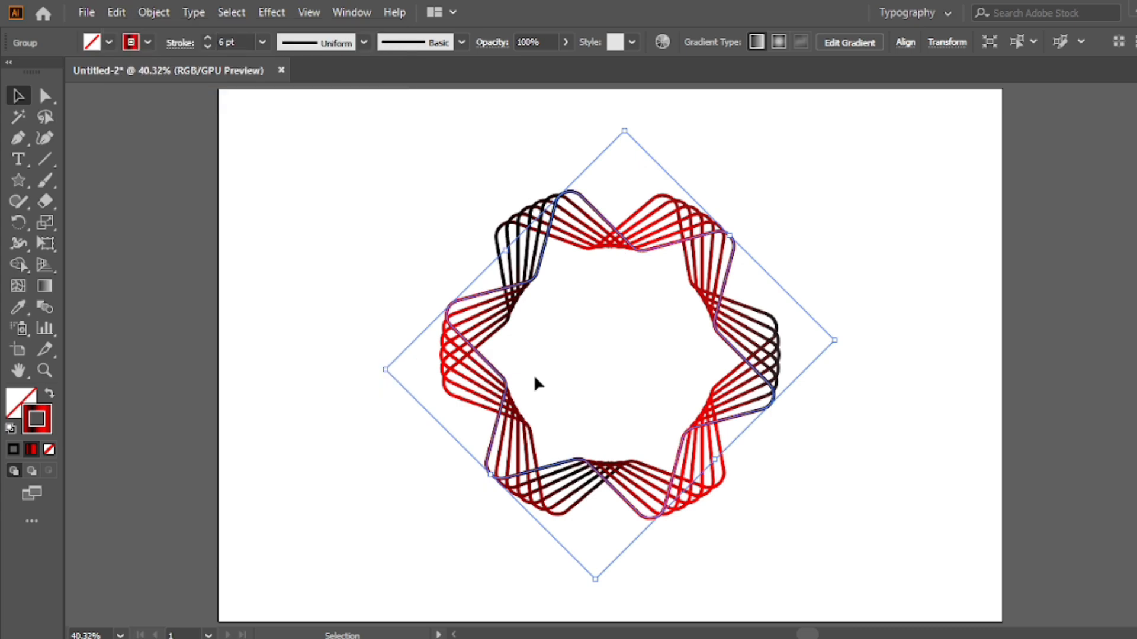
click(116, 12)
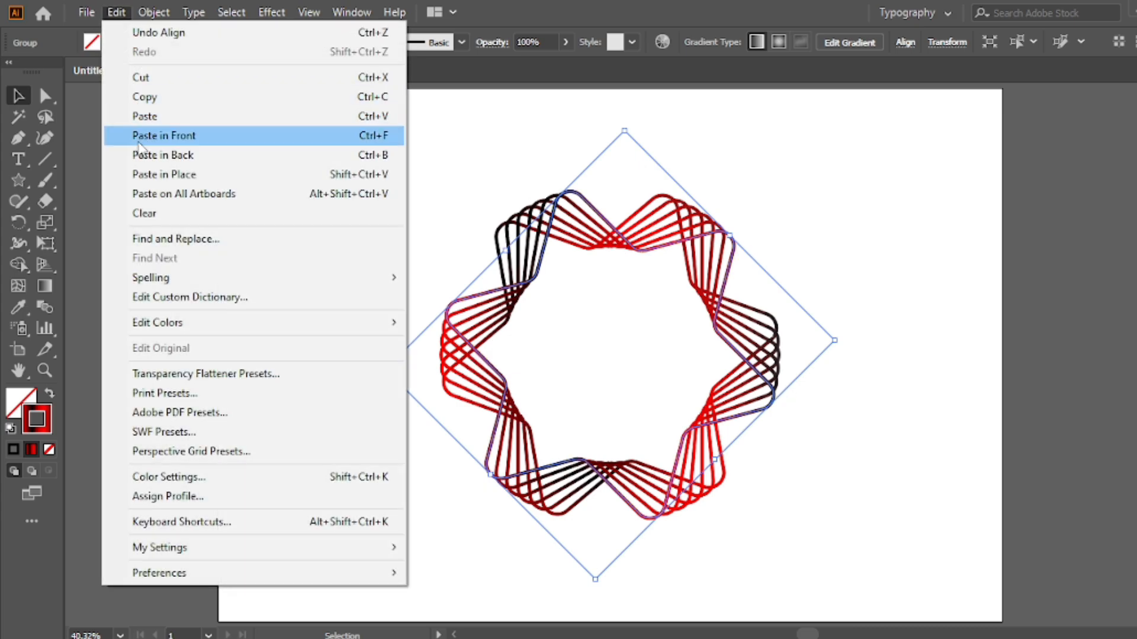
click(166, 137)
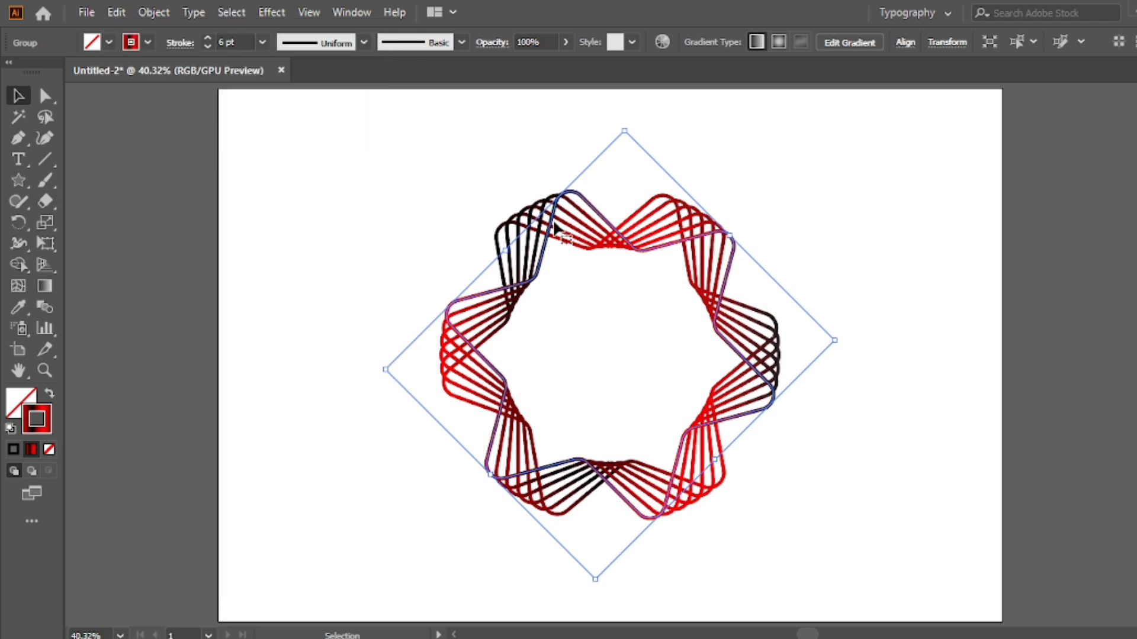
drag(835, 342, 743, 347)
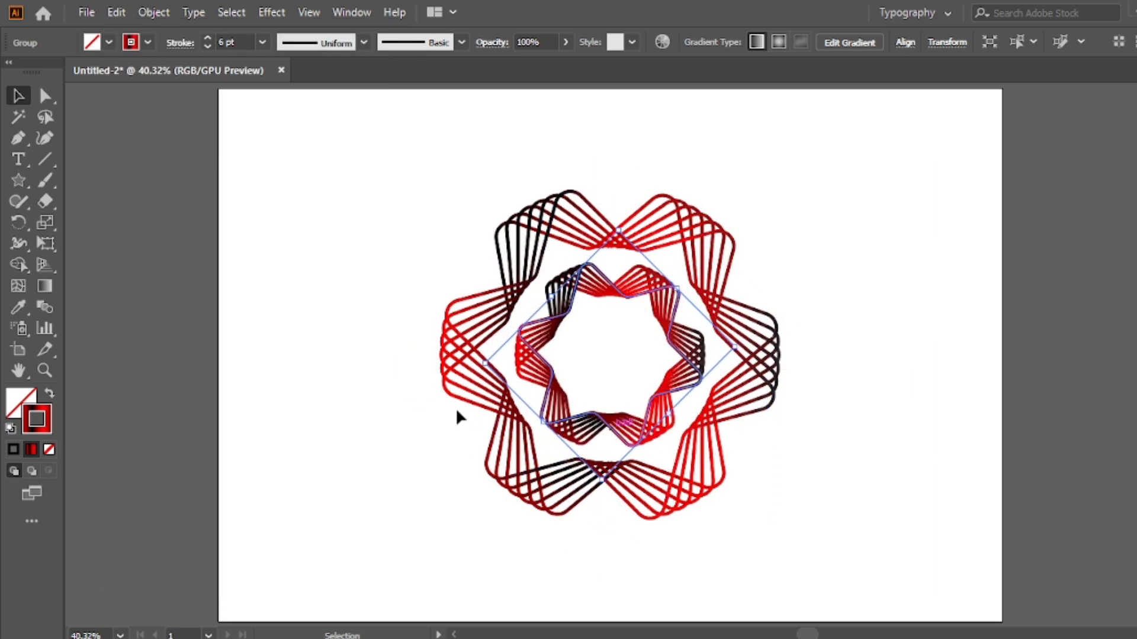
Set the stroke weight of the smaller star group to 4 pt.
click(206, 47)
click(206, 47)
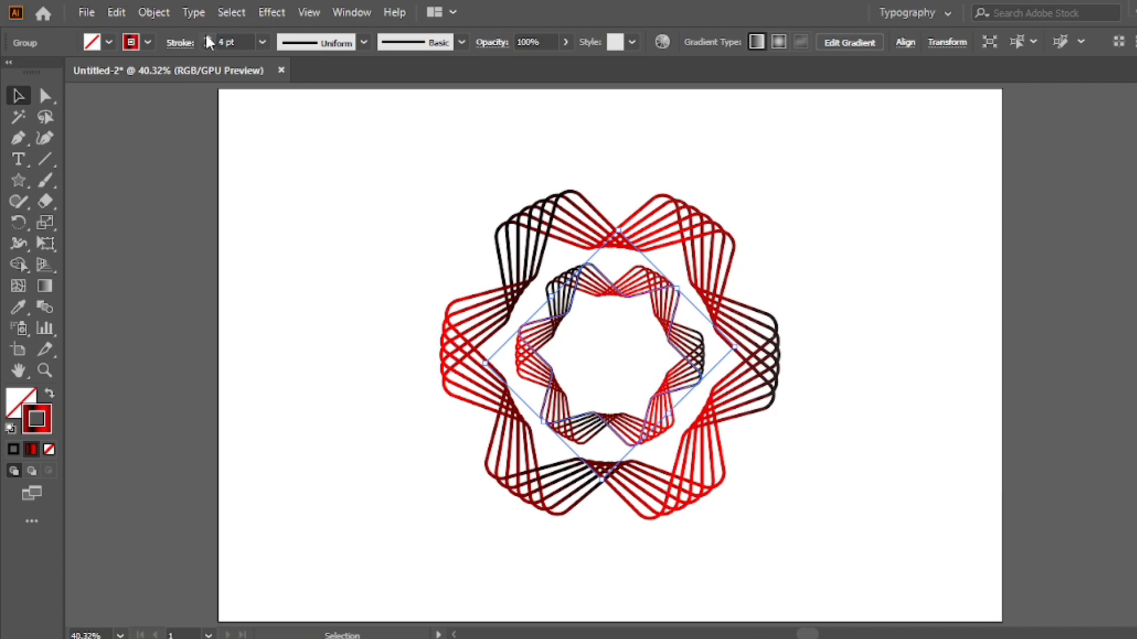
click(206, 37)
click(206, 38)
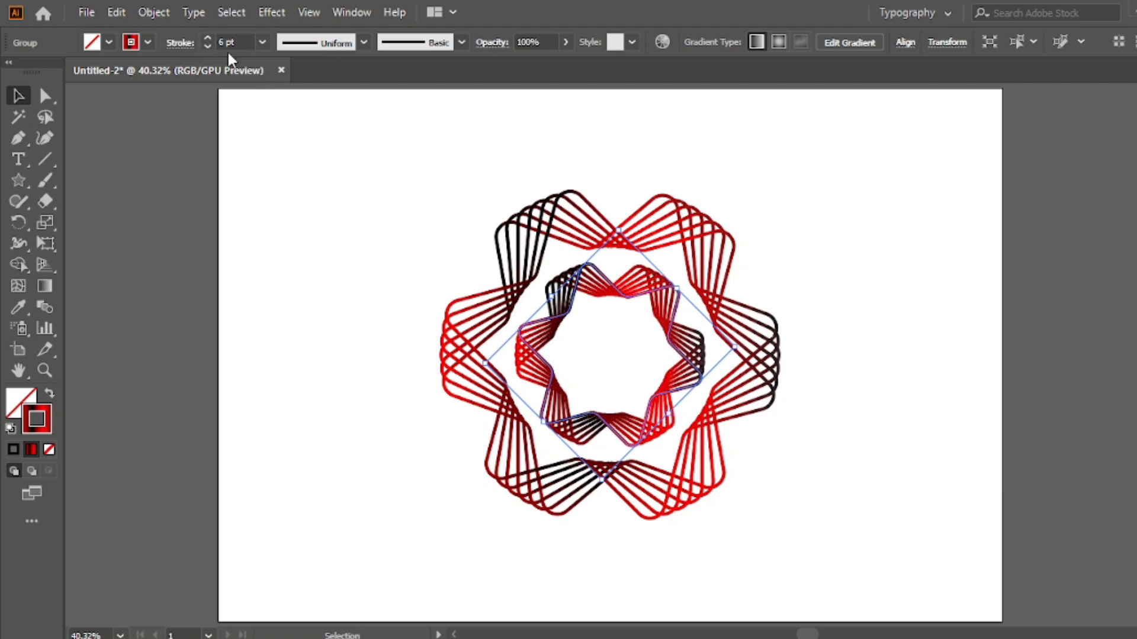
click(207, 47)
click(207, 47)
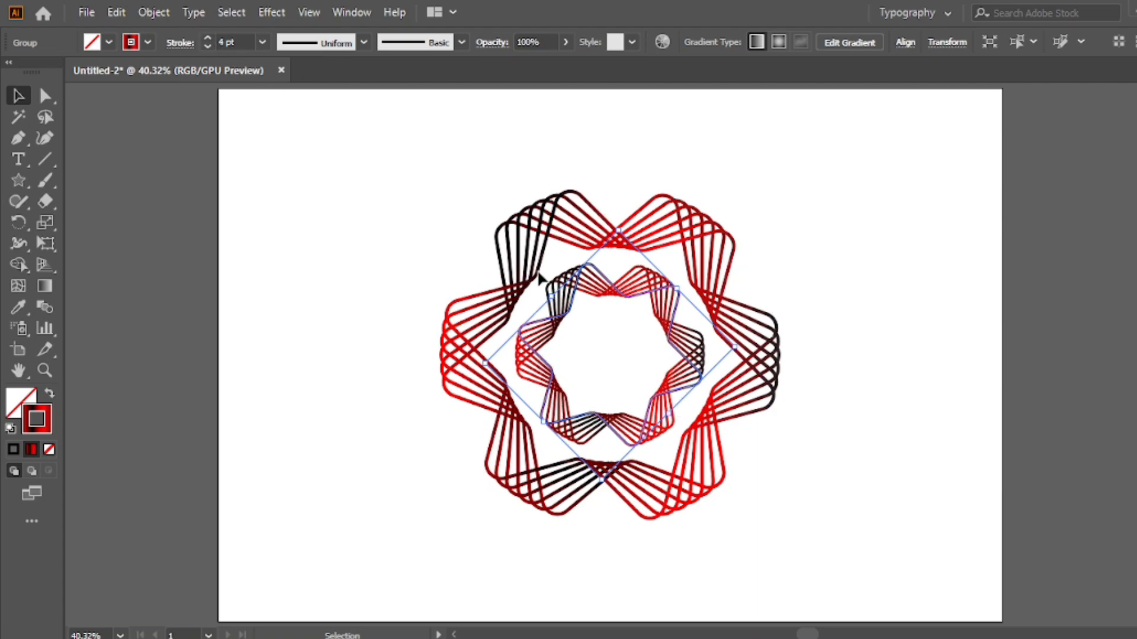
Paste a copy of the inner star group in front, shrunk concentrically to about half size with a 2 pt stroke.
click(439, 231)
click(556, 290)
click(116, 12)
click(159, 95)
click(109, 12)
click(155, 138)
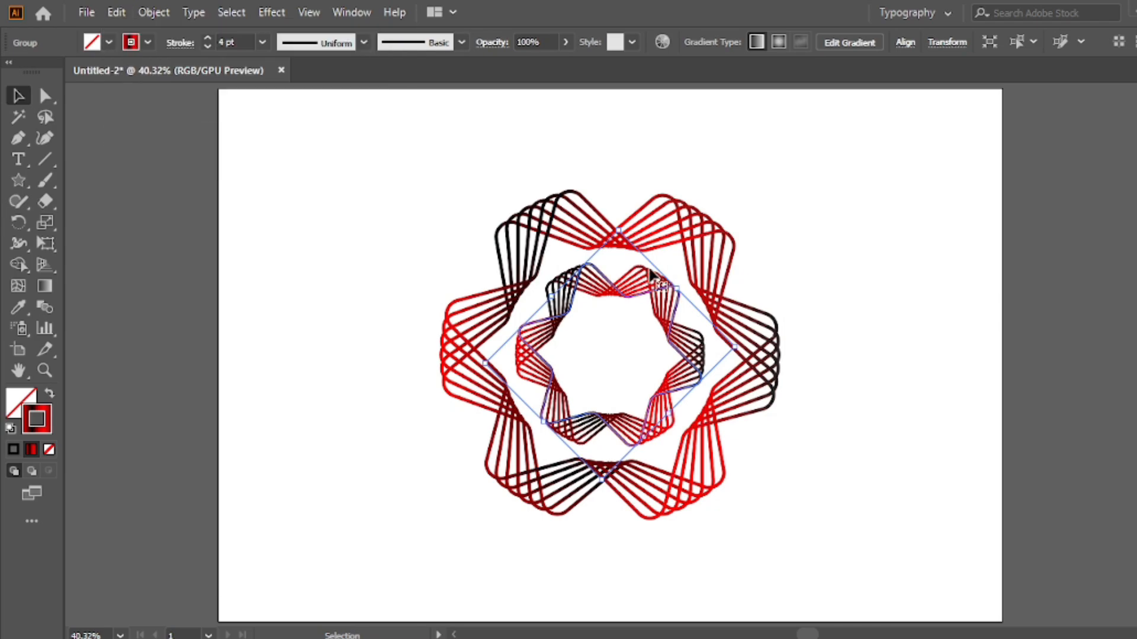
drag(674, 288, 629, 320)
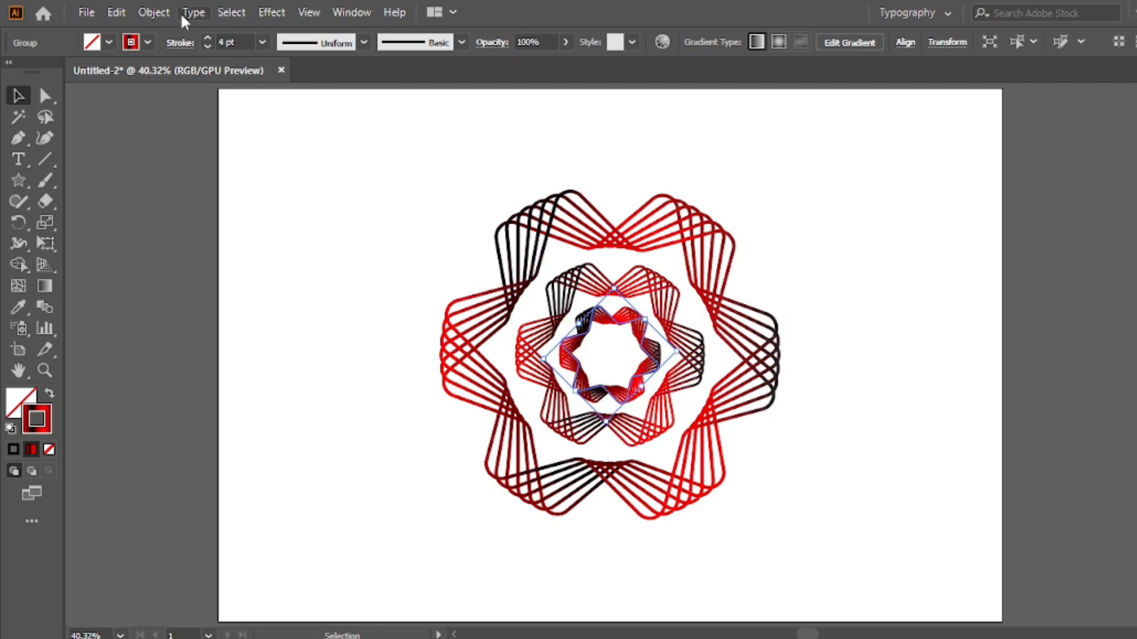
click(207, 47)
click(207, 47)
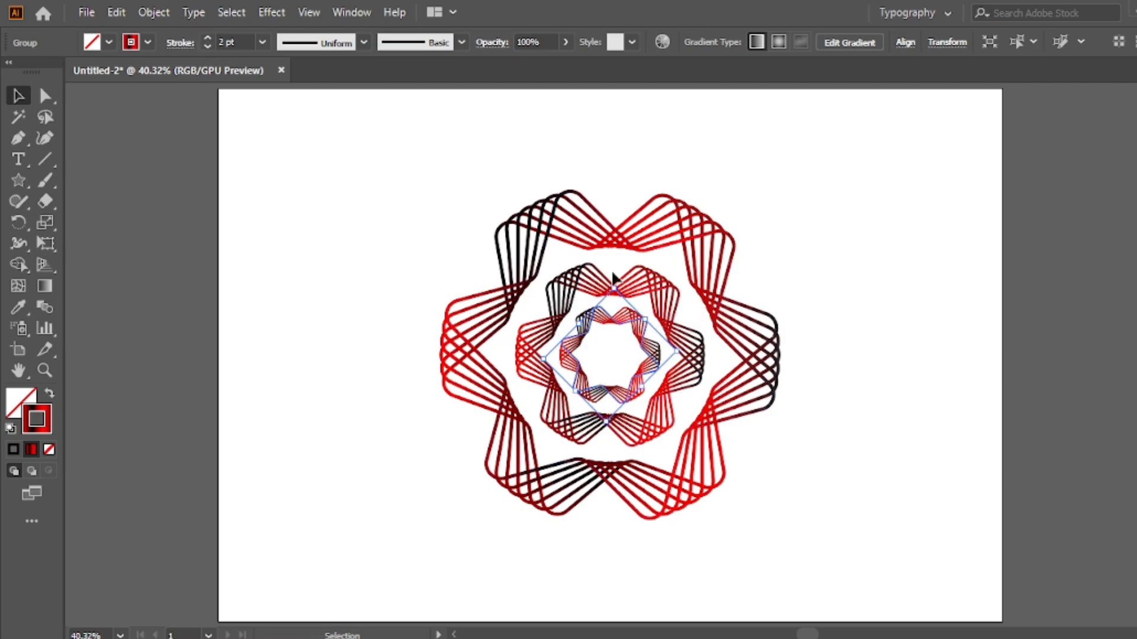
click(786, 218)
Draw a small star at the centre of the rings and swap its gradient stroke to the fill.
drag(788, 206, 428, 441)
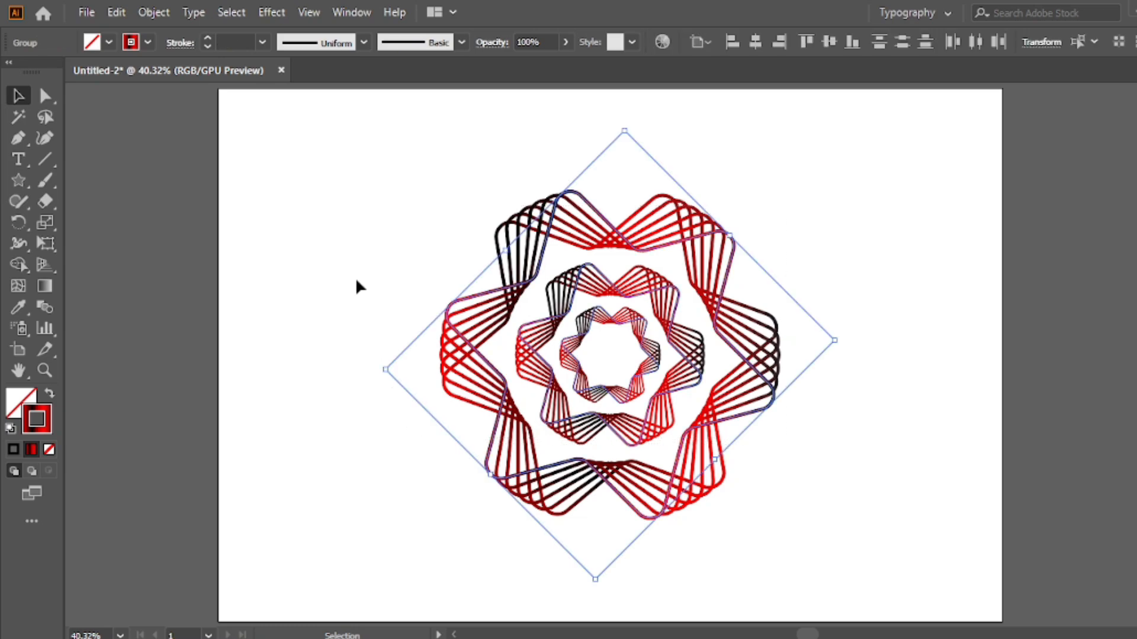
click(180, 180)
drag(13, 186, 98, 265)
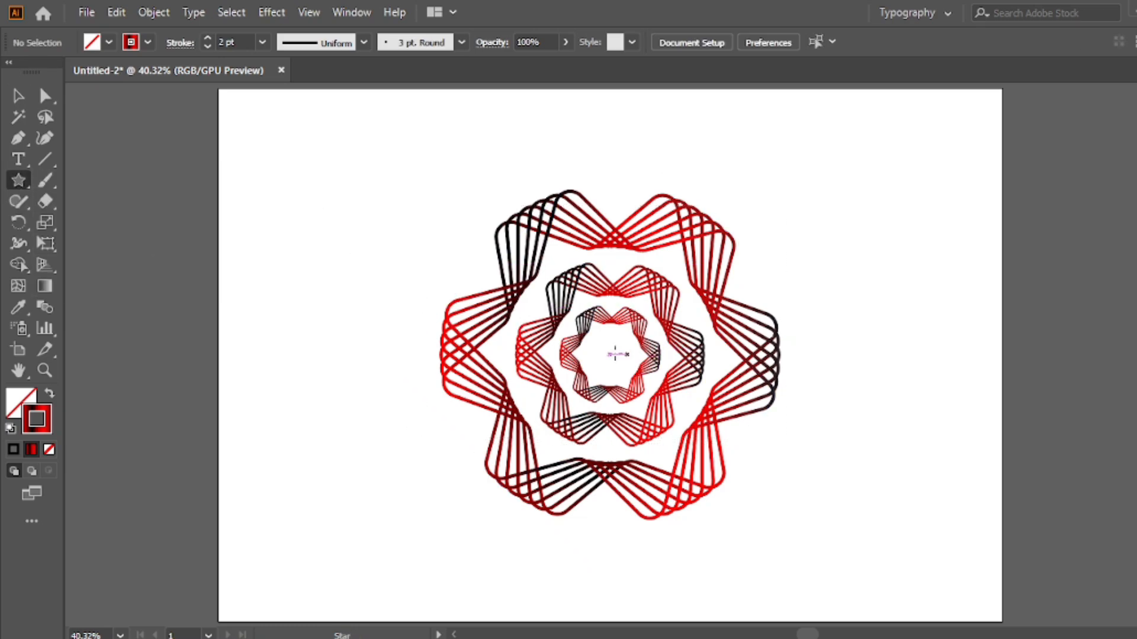
drag(610, 355, 624, 365)
key(v)
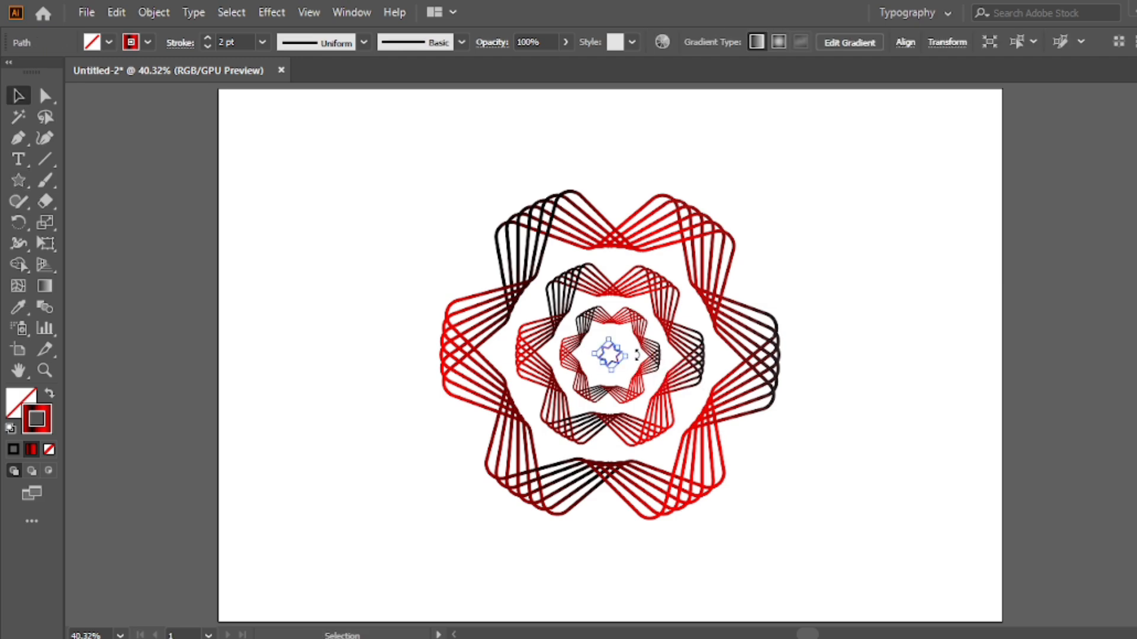
drag(630, 357, 621, 379)
click(50, 393)
click(332, 246)
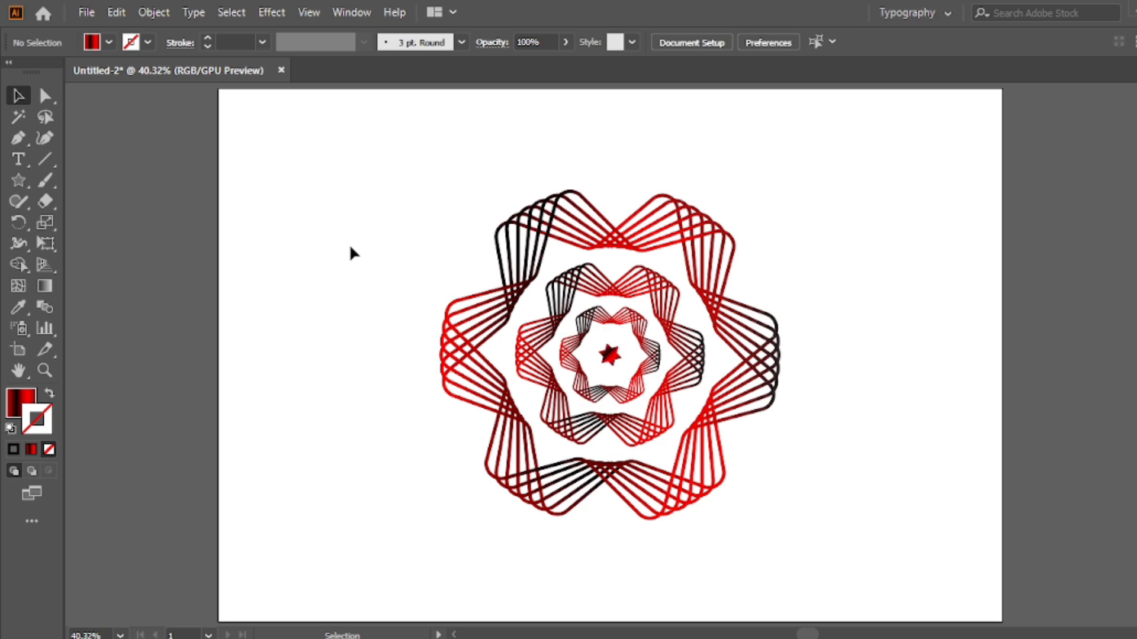
Enlarge the three star rings and the centre star slightly together and group them.
drag(393, 196, 769, 484)
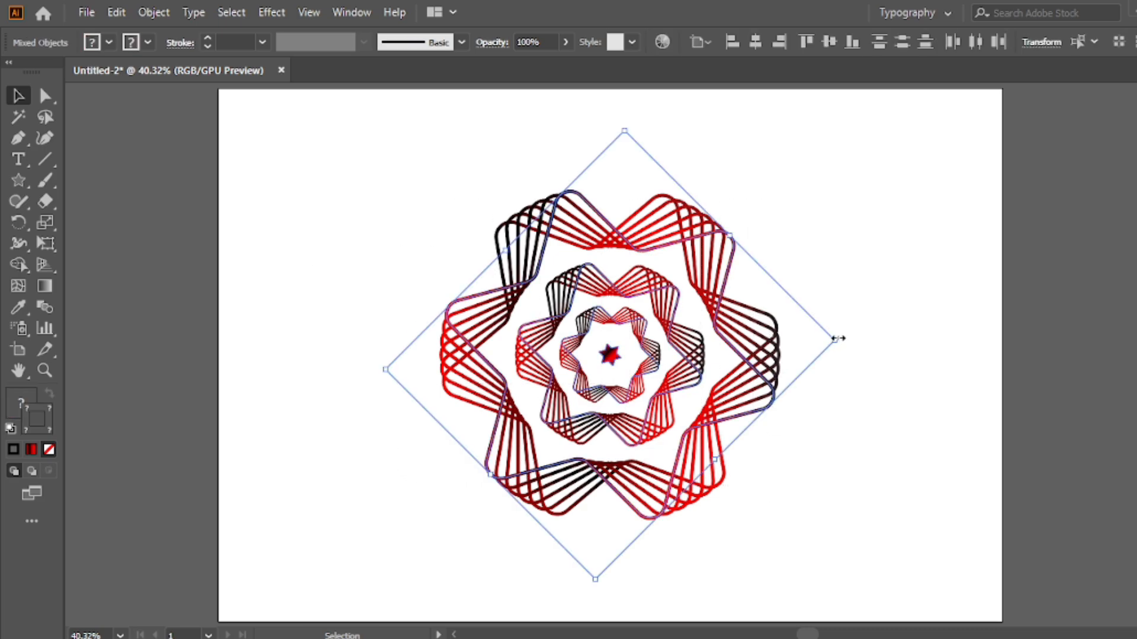
drag(838, 338, 845, 340)
right_click(448, 152)
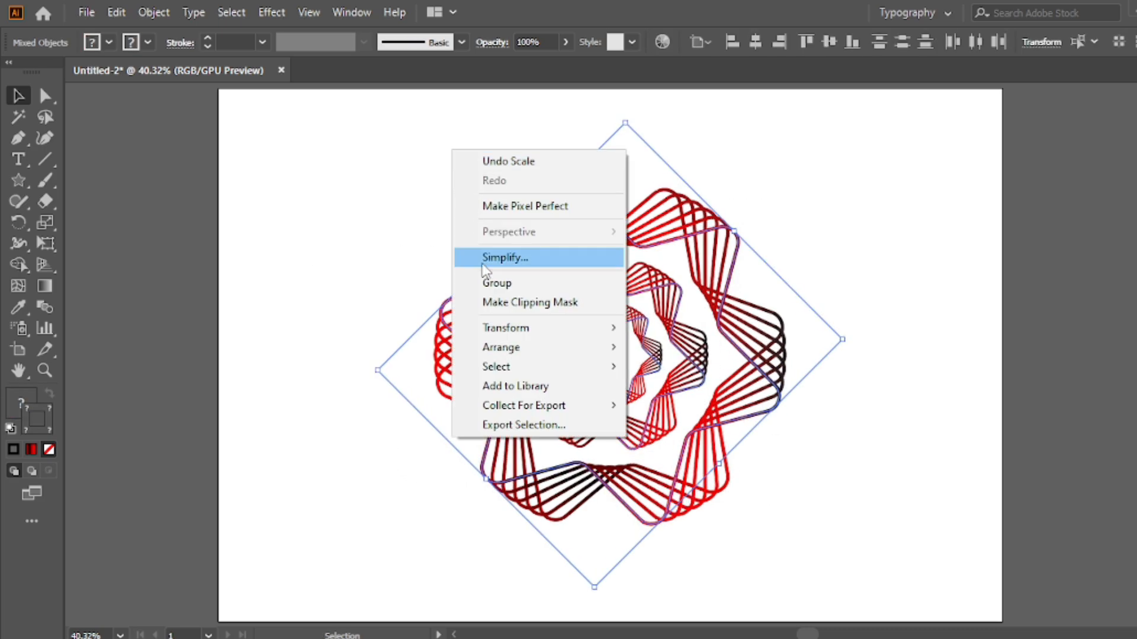
click(547, 283)
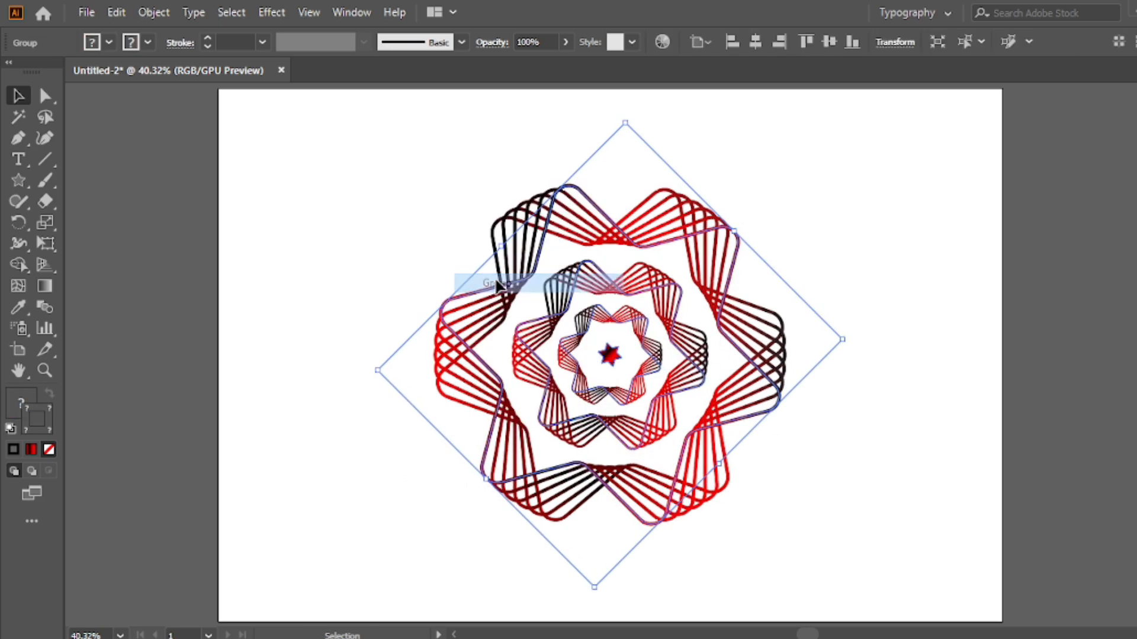
Draw a rectangle covering the whole artboard and fill it with solid black.
click(8, 180)
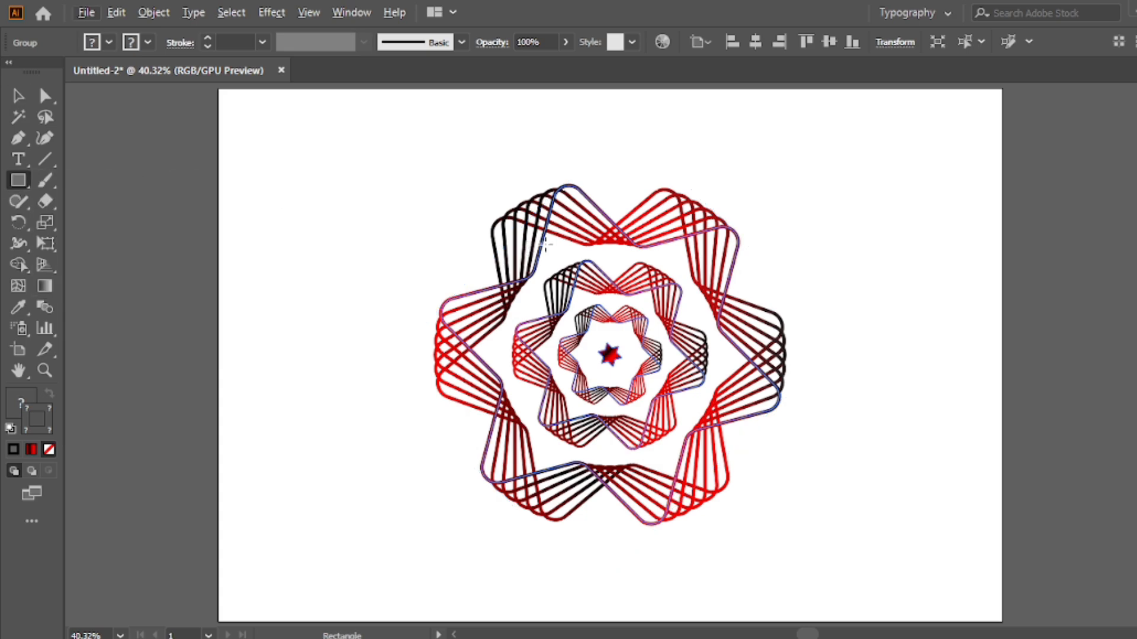
alt+scroll(547, 245, down, 1)
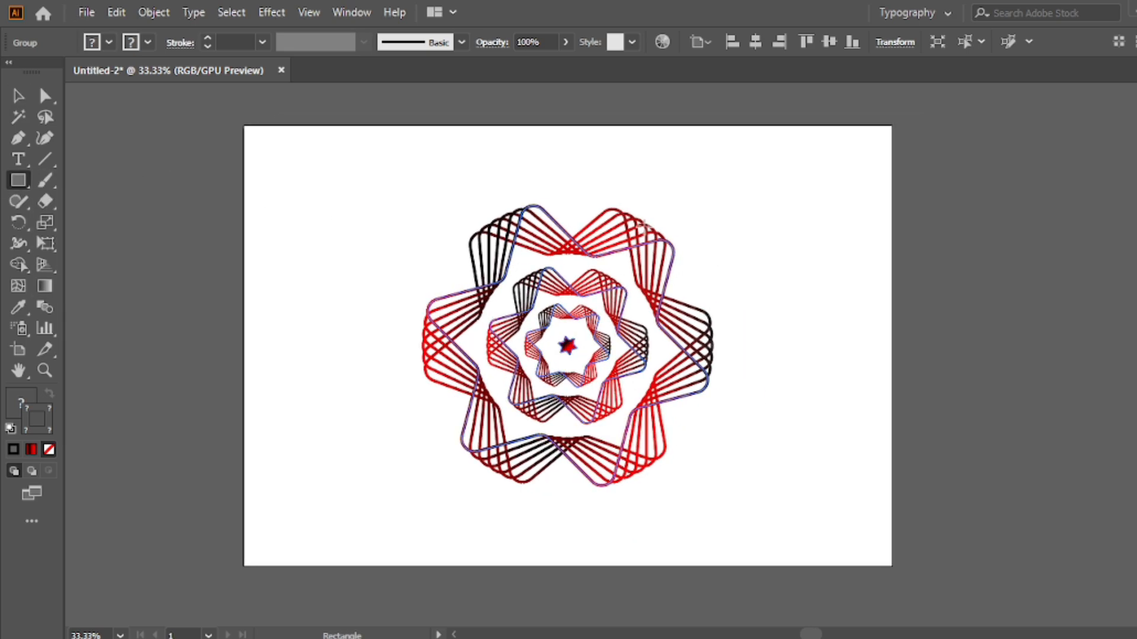
drag(242, 127, 892, 565)
key(v)
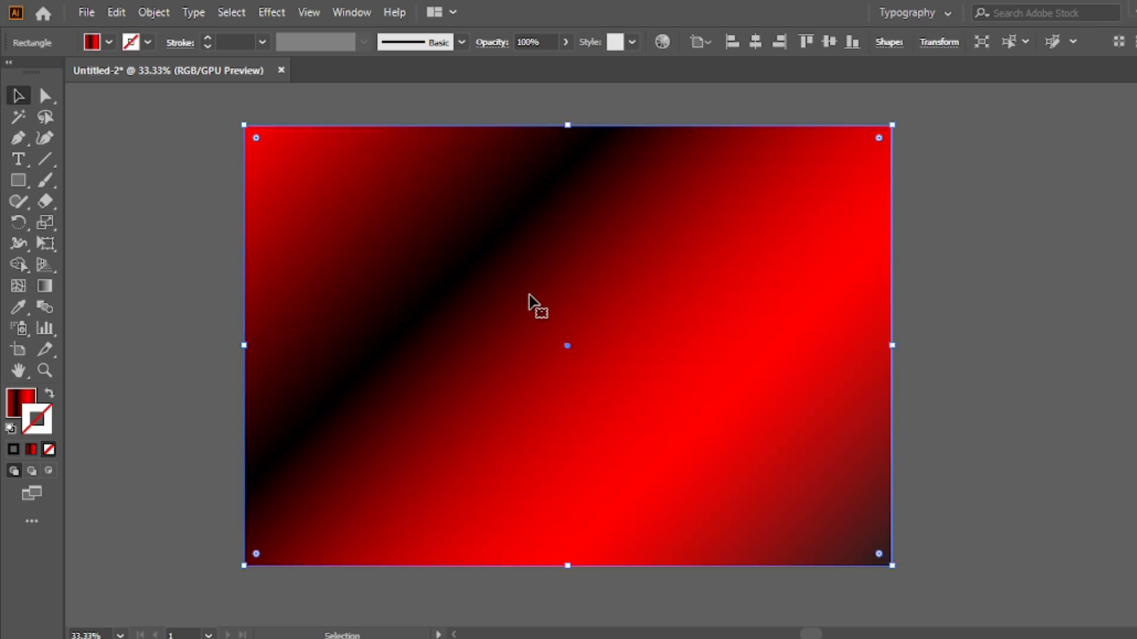
click(17, 406)
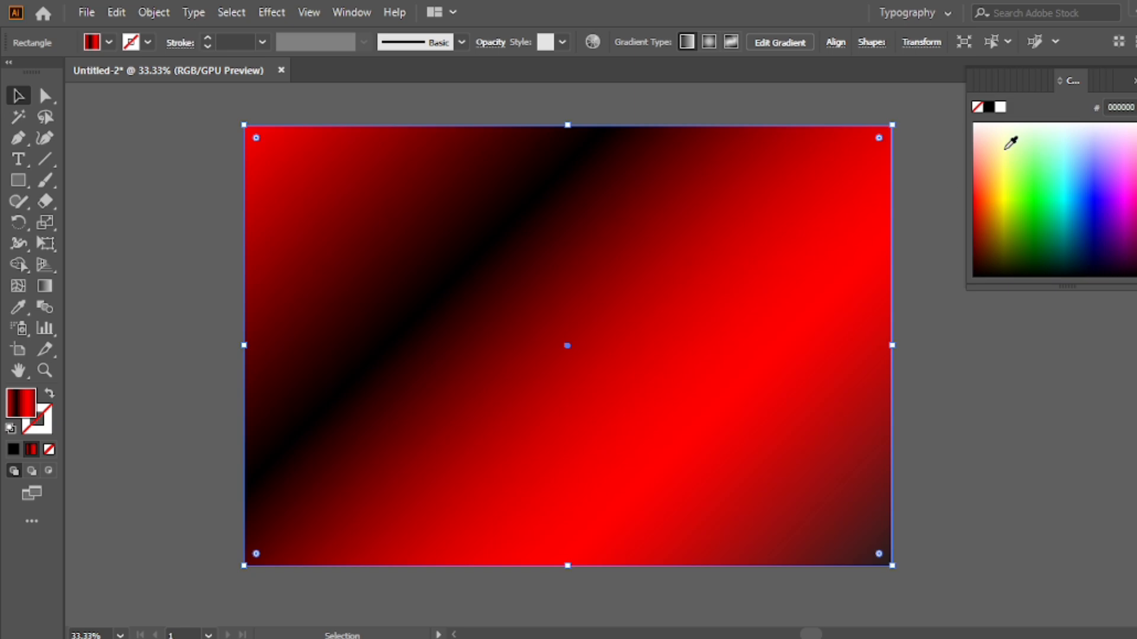
click(988, 106)
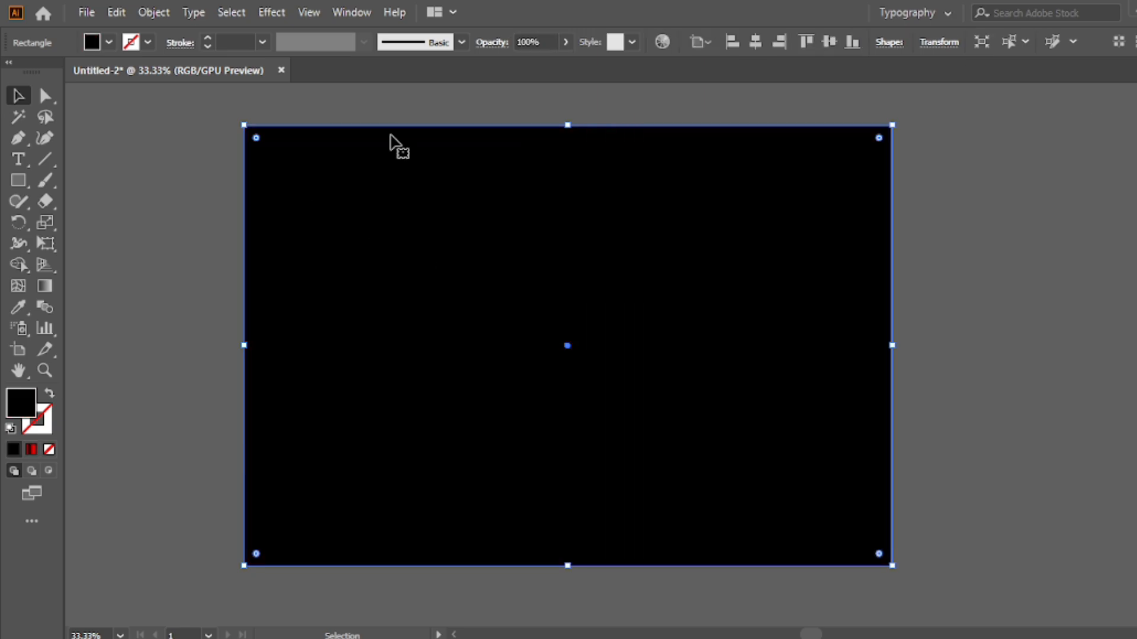
Send the black background rectangle to the back, behind the star ornament.
right_click(326, 165)
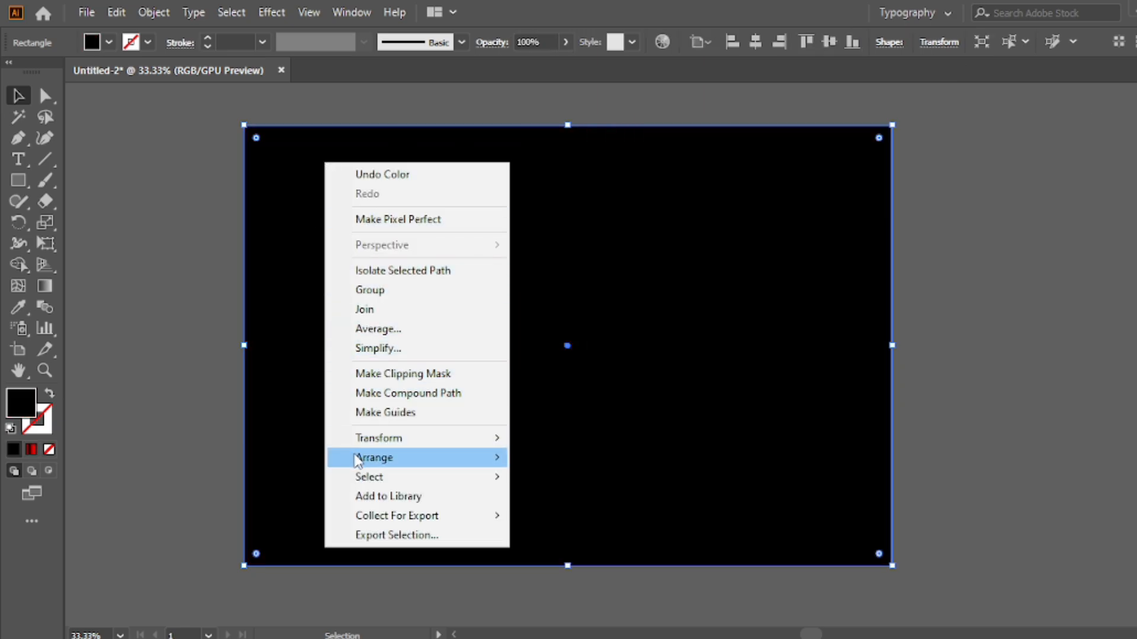
mouse_move(357, 461)
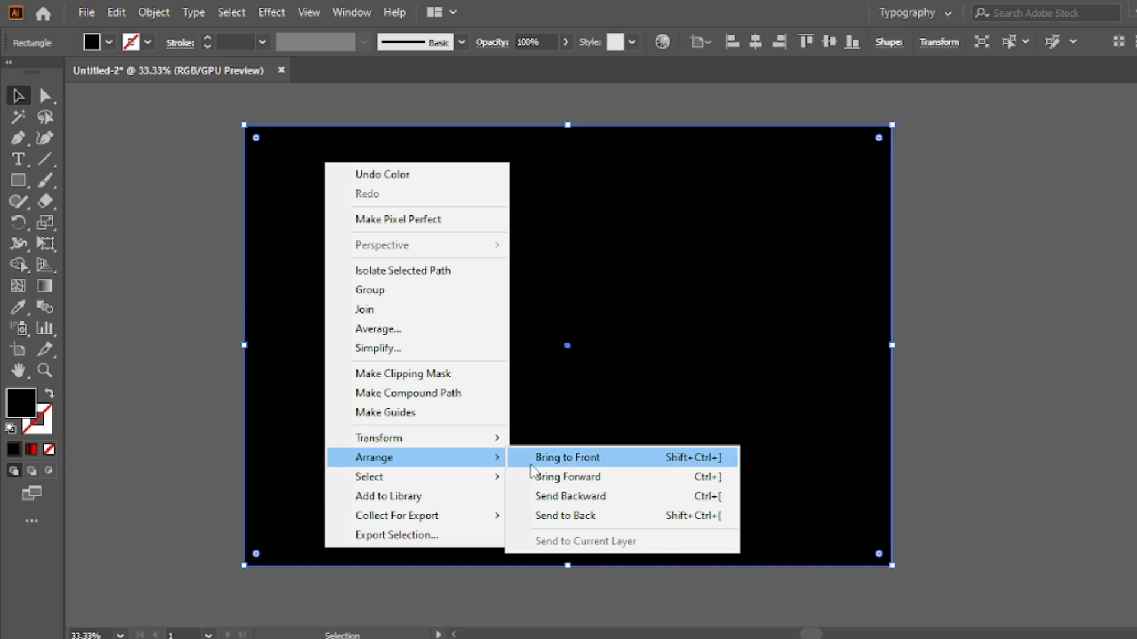
click(552, 519)
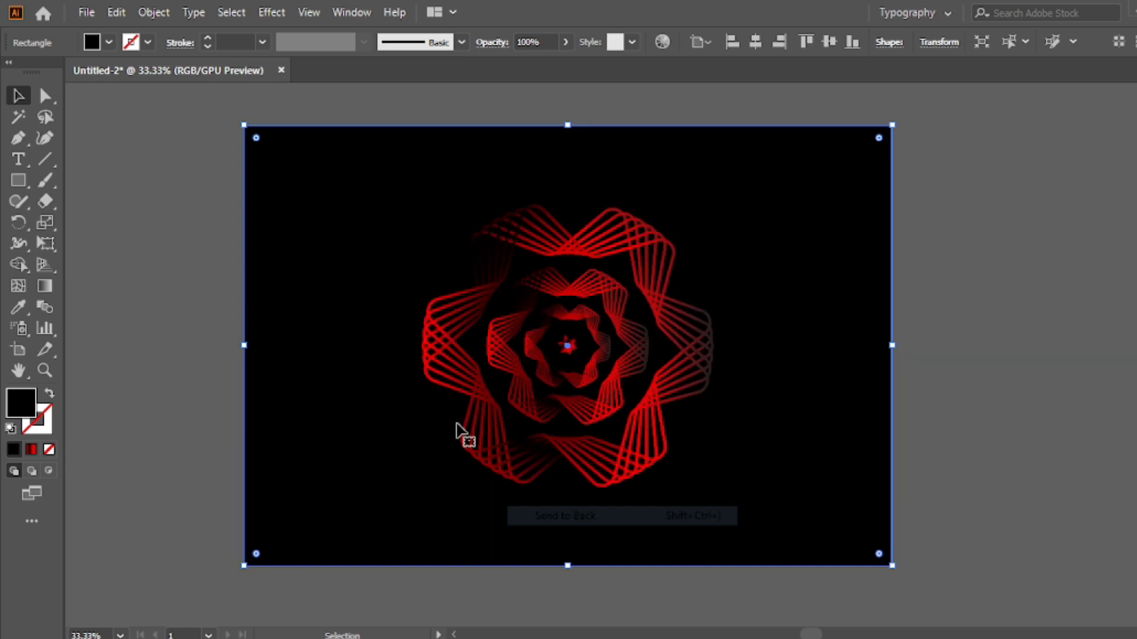
click(183, 208)
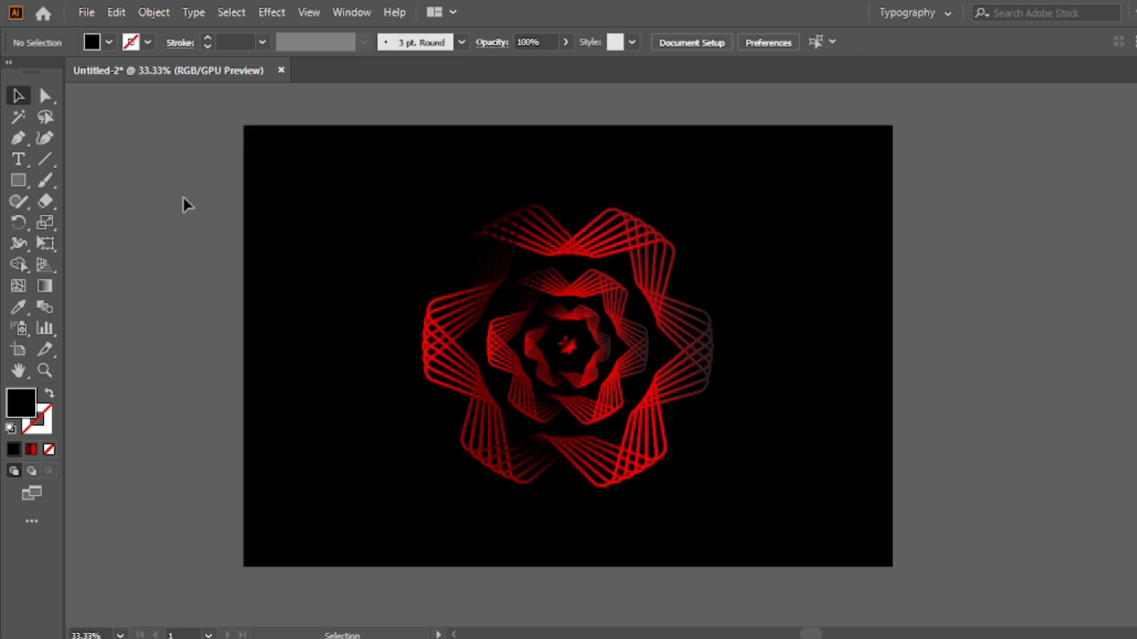
Enlarge the grouped star ornament concentrically by about a quarter on the black background.
click(599, 303)
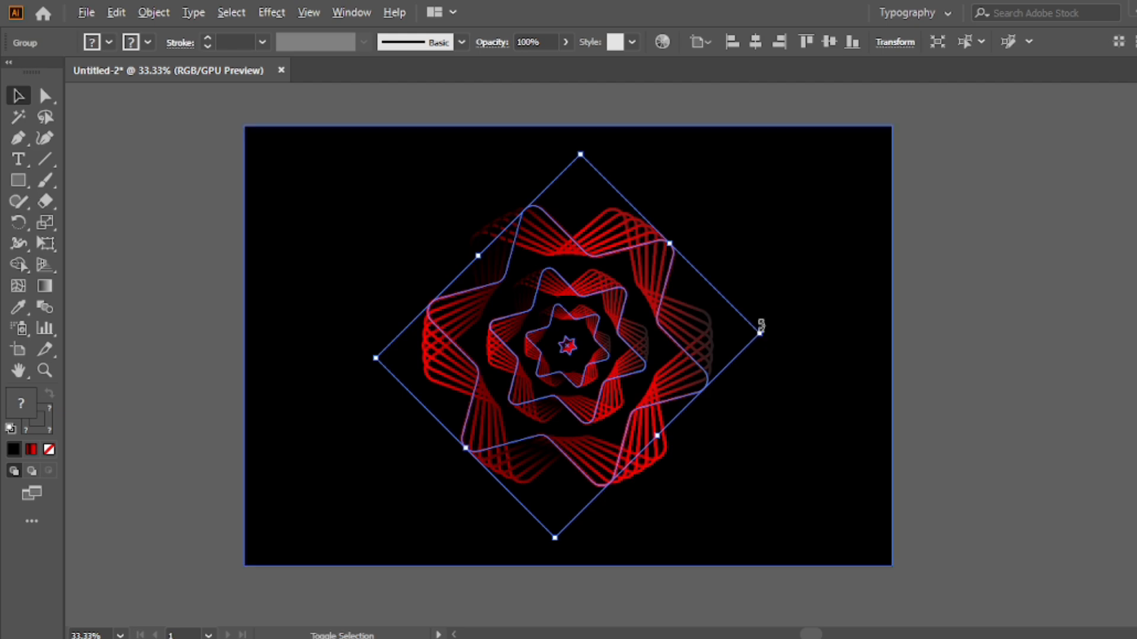
drag(761, 325, 807, 330)
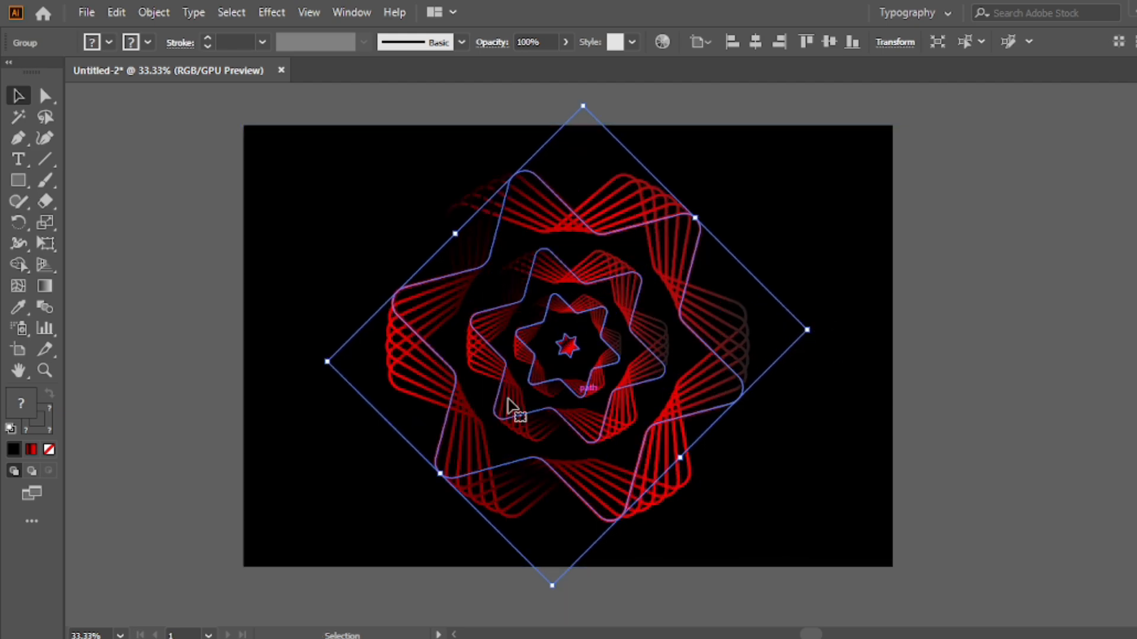
right_click(430, 164)
click(194, 227)
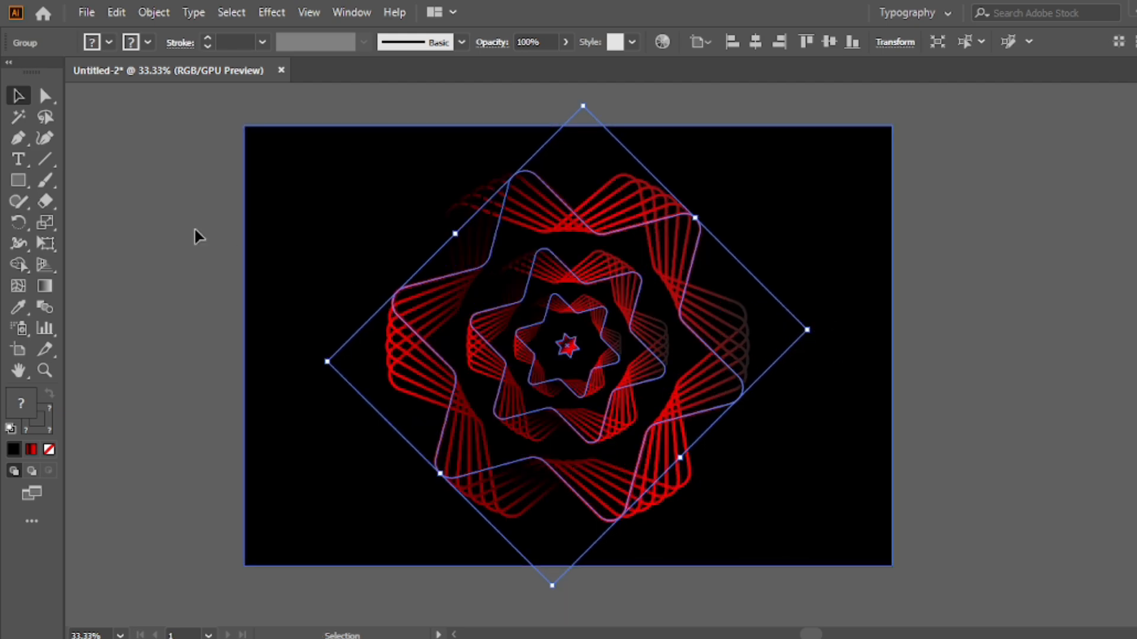
Try to edit the gradient on the whole star ornament group.
click(635, 236)
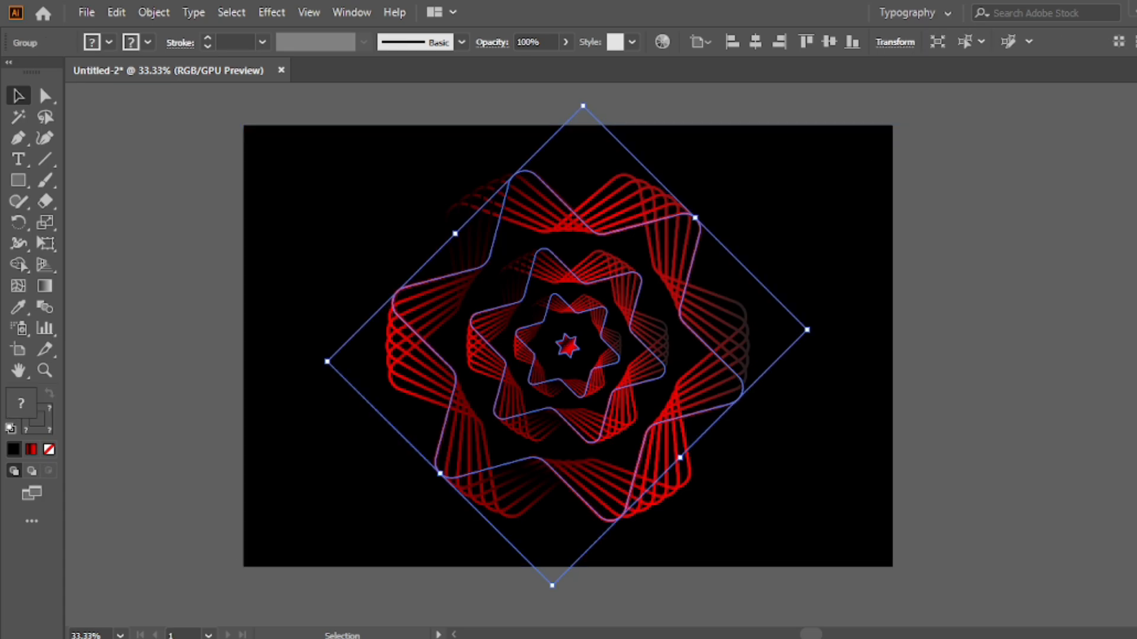
key(ctrl+F9)
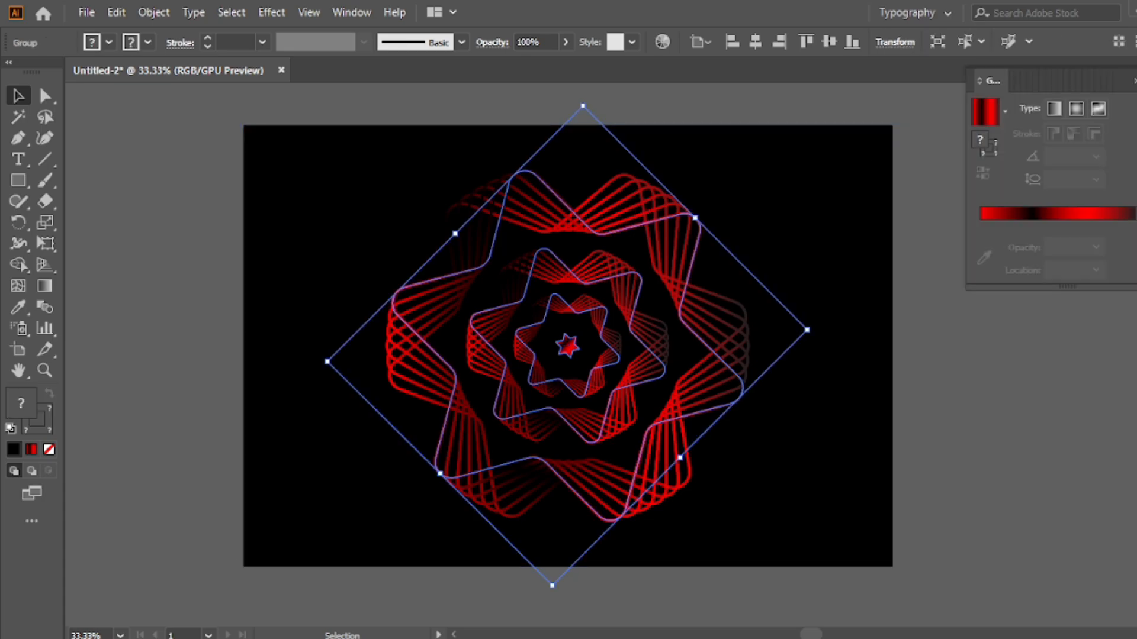
click(1056, 216)
key(ctrl+z)
click(949, 245)
Ungroup the star ornament into its three star rings and centre star.
click(674, 267)
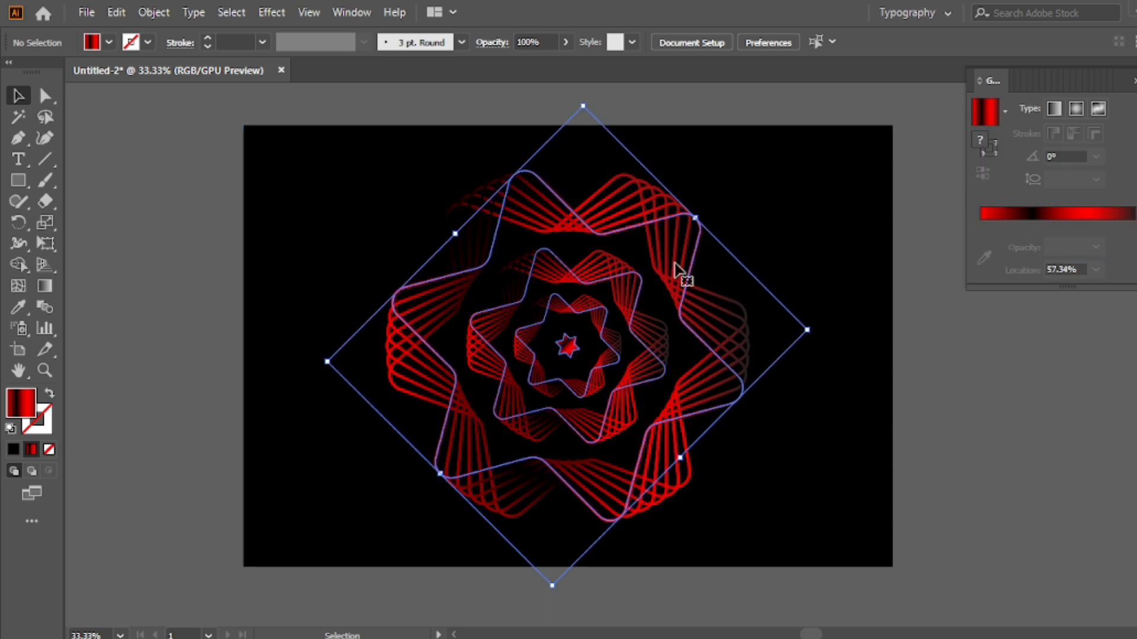
right_click(490, 176)
click(533, 322)
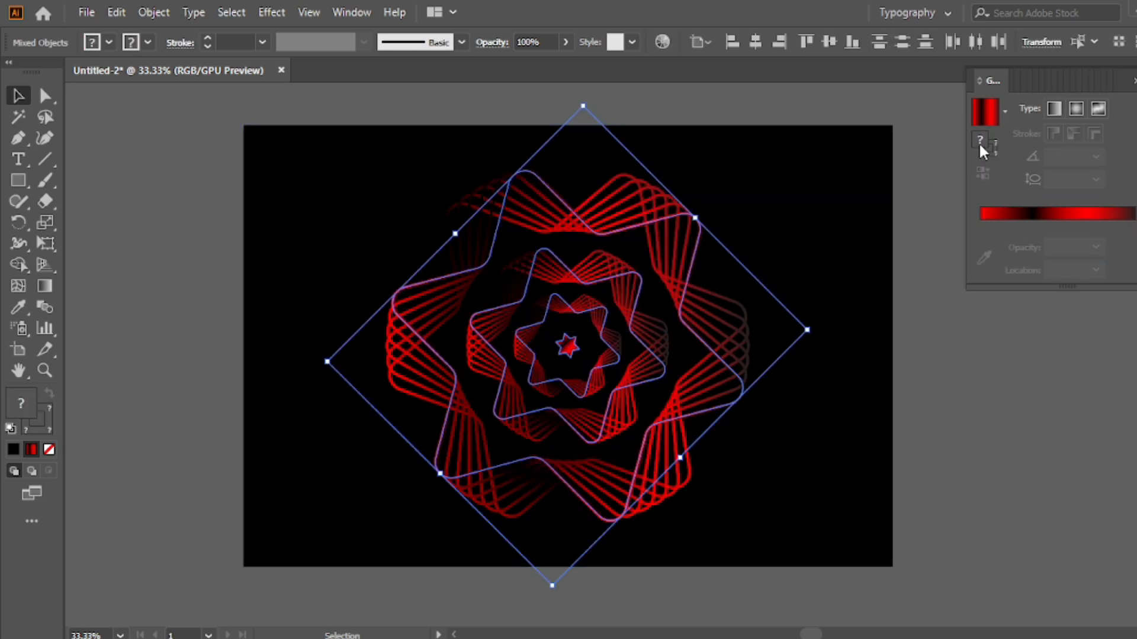
Shift the inner black and red stops of the rings' stroke gradient towards its start, placing the red stop at 57.82%.
click(1044, 212)
click(1028, 225)
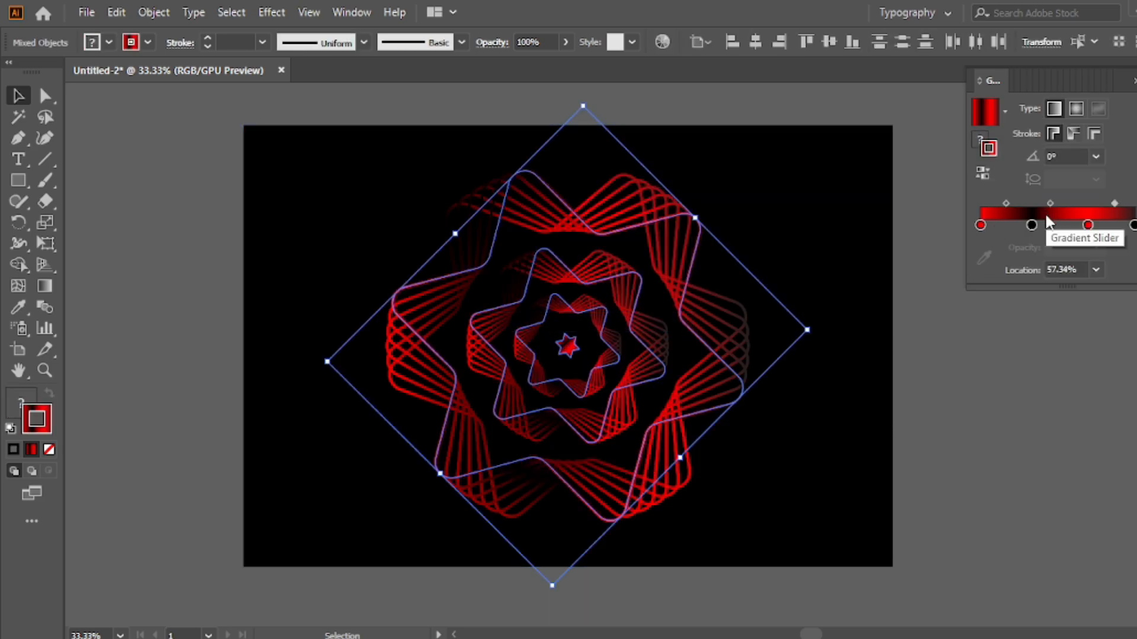
drag(1049, 203, 1015, 225)
drag(1087, 225, 1070, 226)
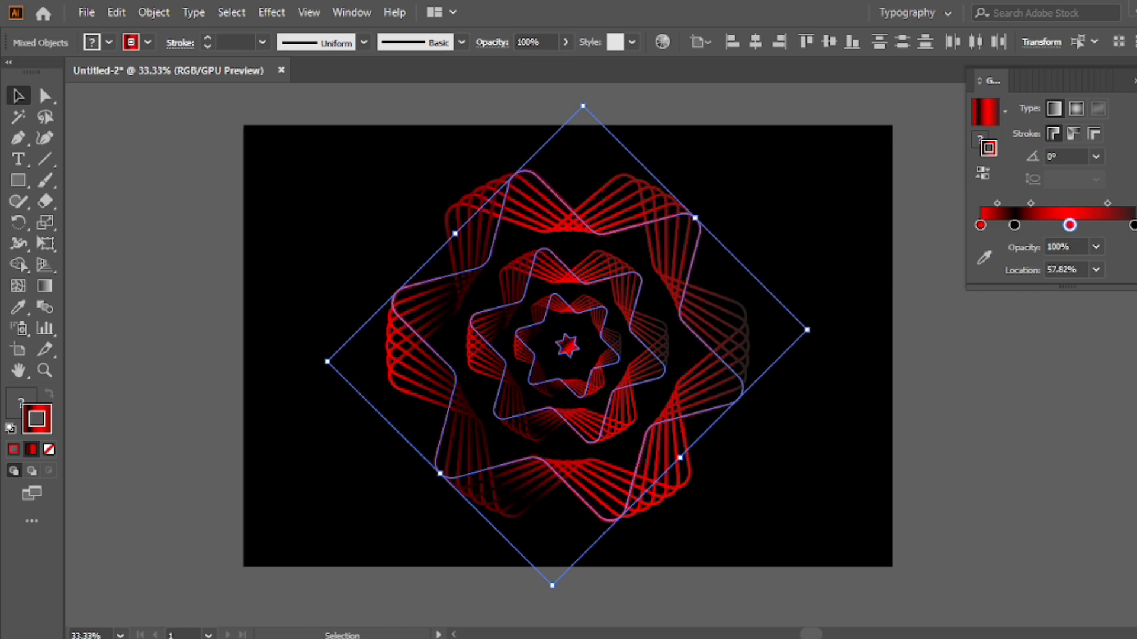
click(1135, 80)
click(1009, 252)
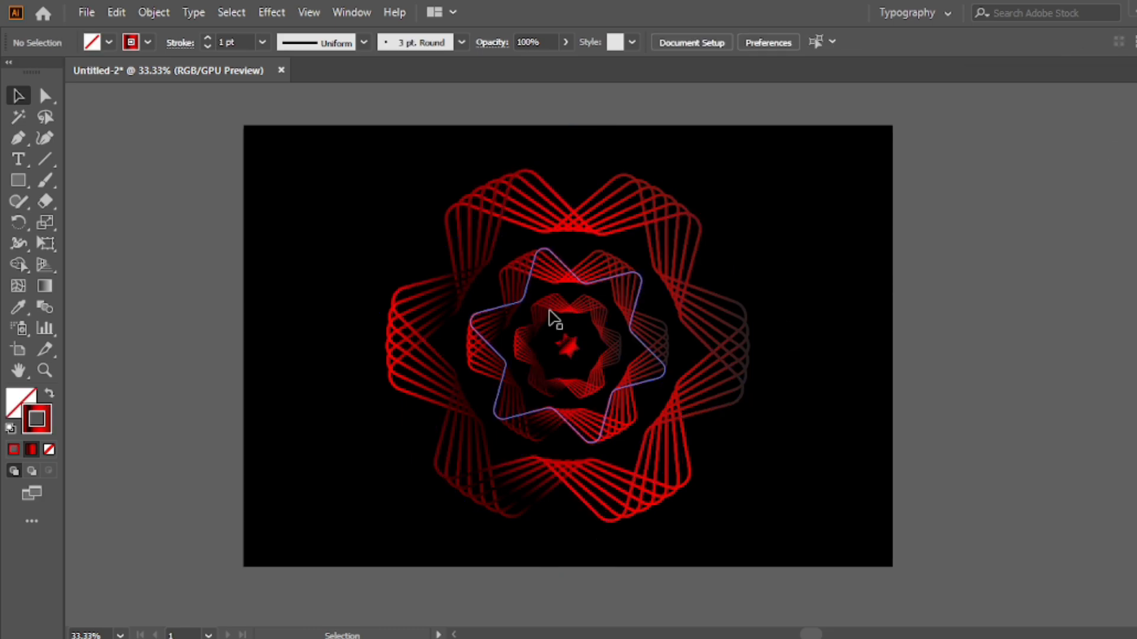
double_click(685, 306)
right_click(646, 178)
click(674, 253)
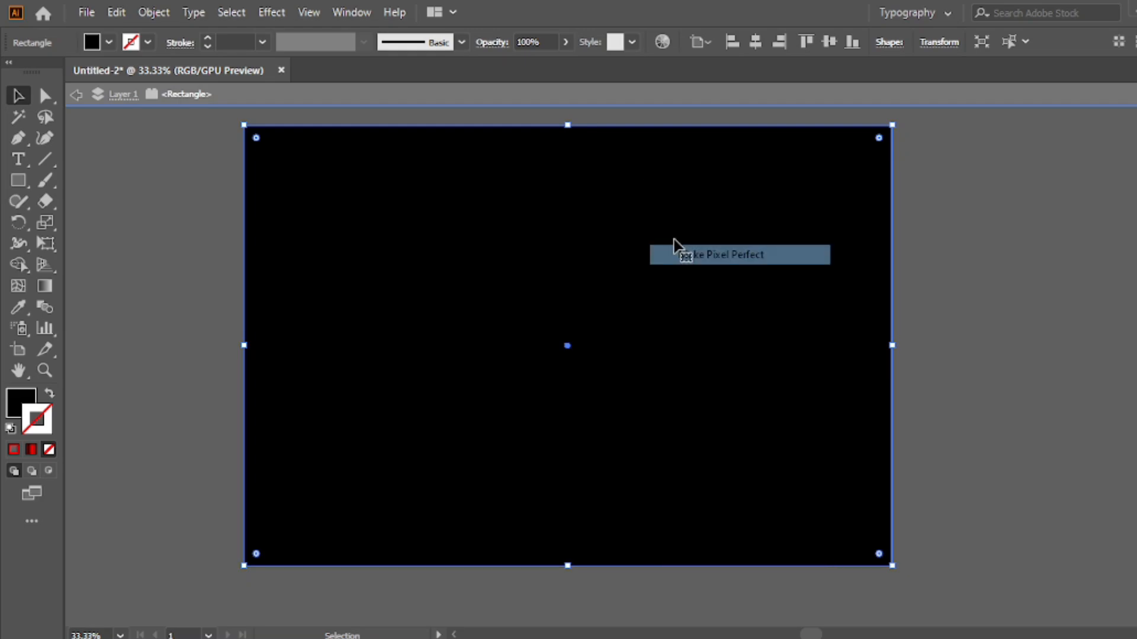
right_click(640, 181)
click(678, 242)
Group the three star rings with the centre star and align the group to the artboard.
click(689, 278)
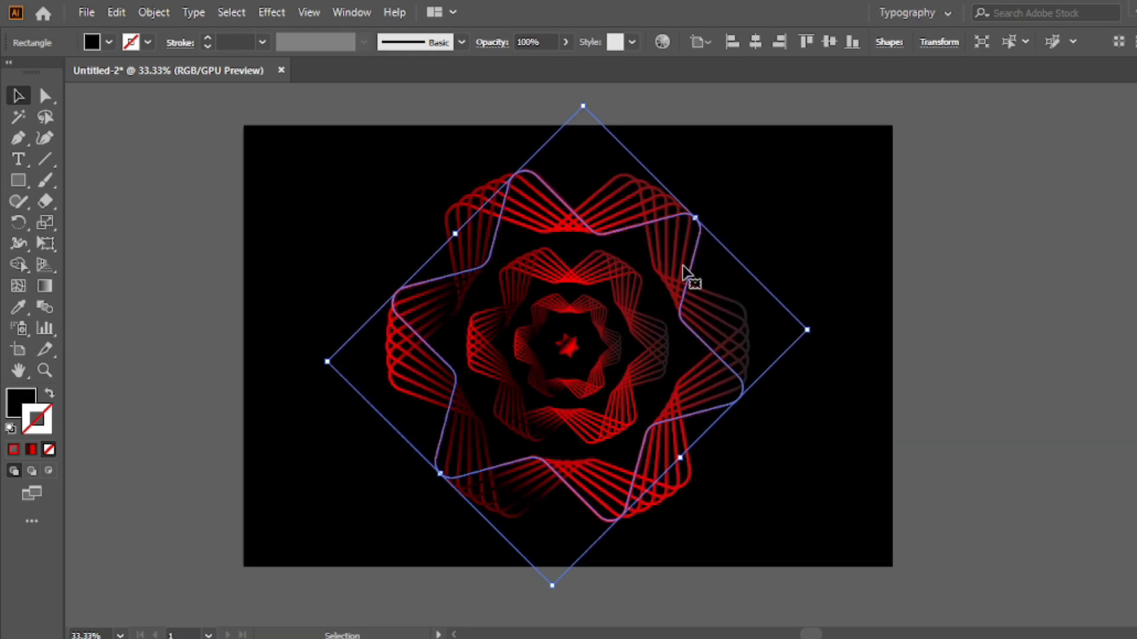
shift+click(606, 324)
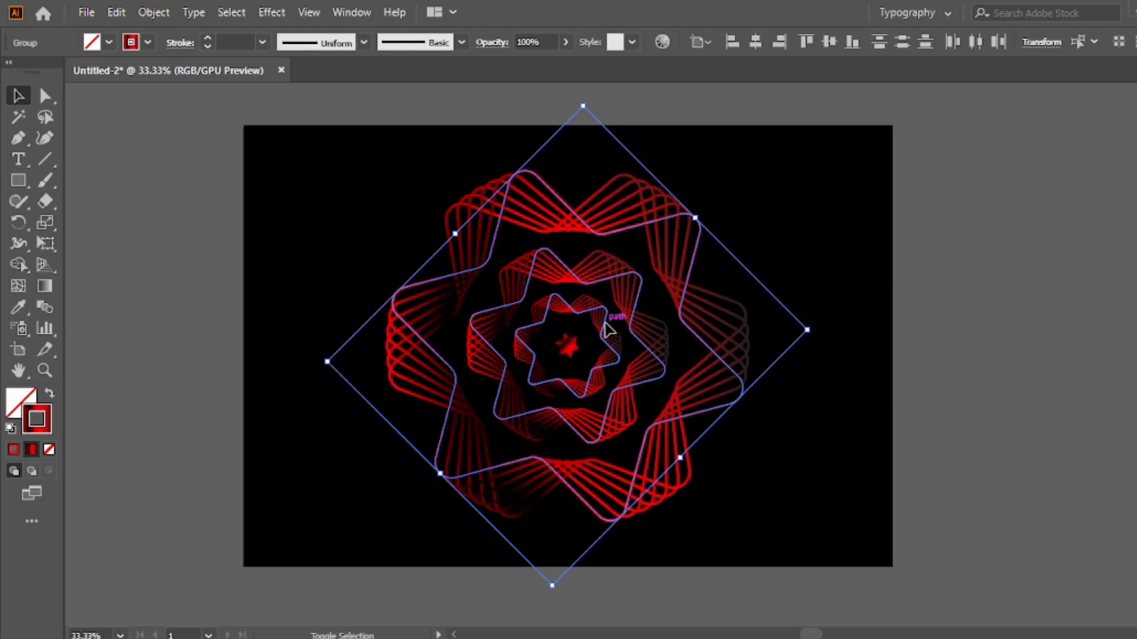
shift+click(573, 347)
right_click(561, 213)
click(608, 345)
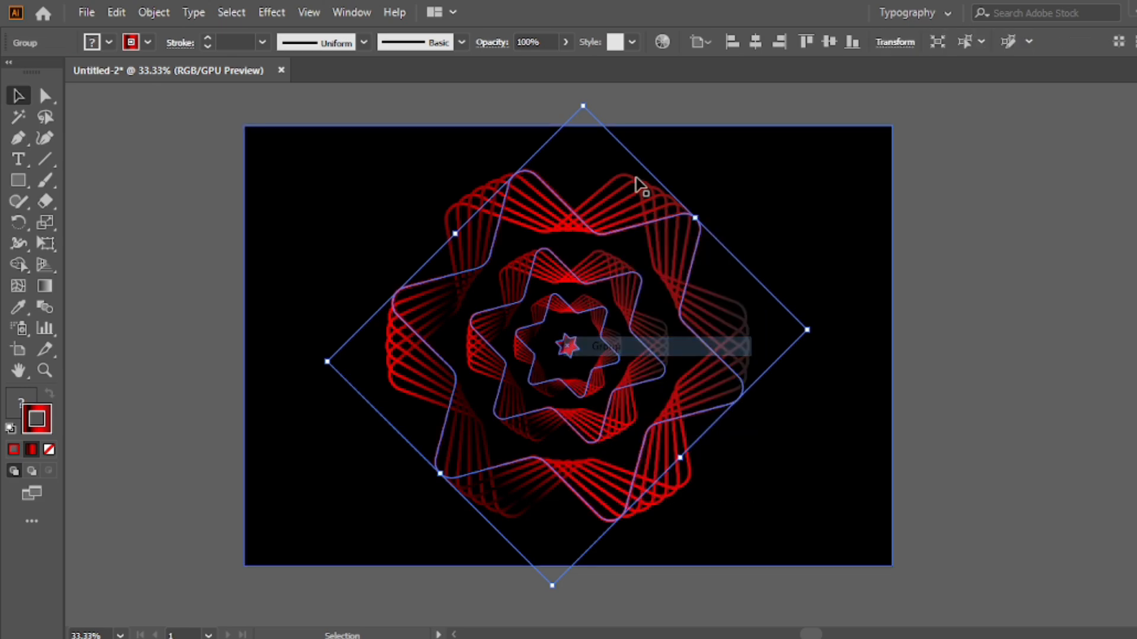
click(698, 42)
click(760, 102)
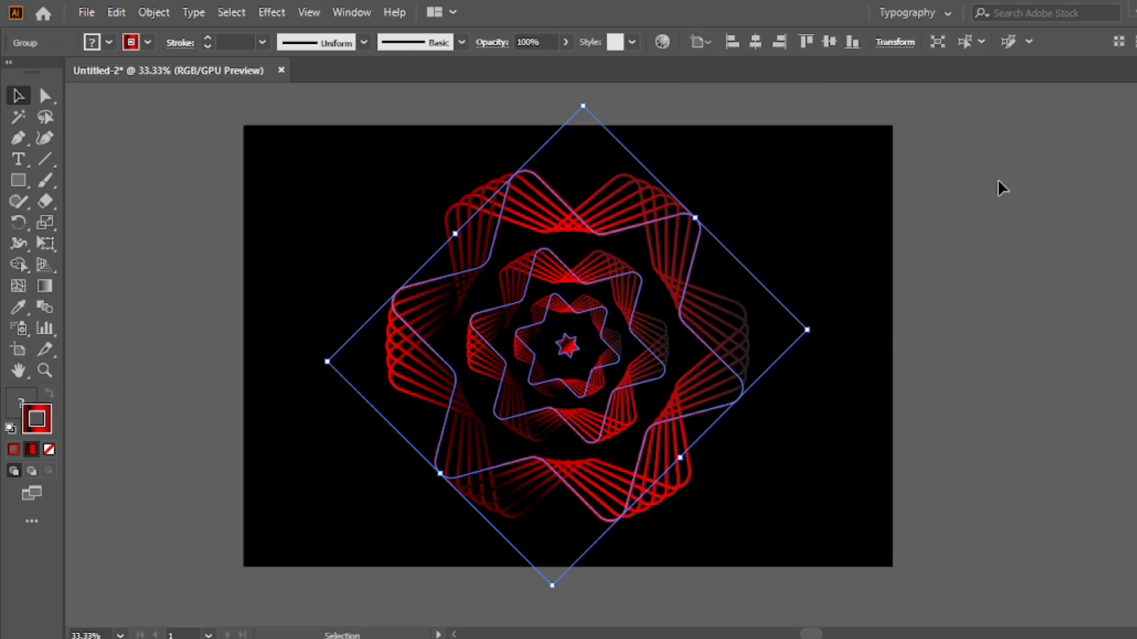
Group the star ornament together with the black background rectangle and deselect everything.
drag(969, 174, 515, 414)
right_click(450, 180)
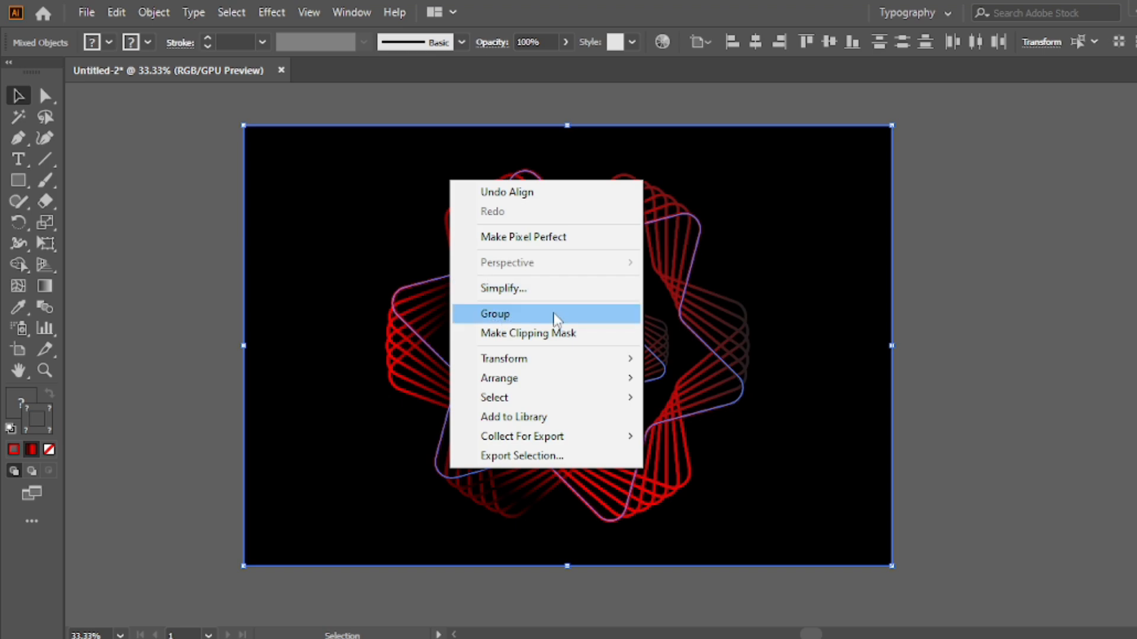
click(495, 314)
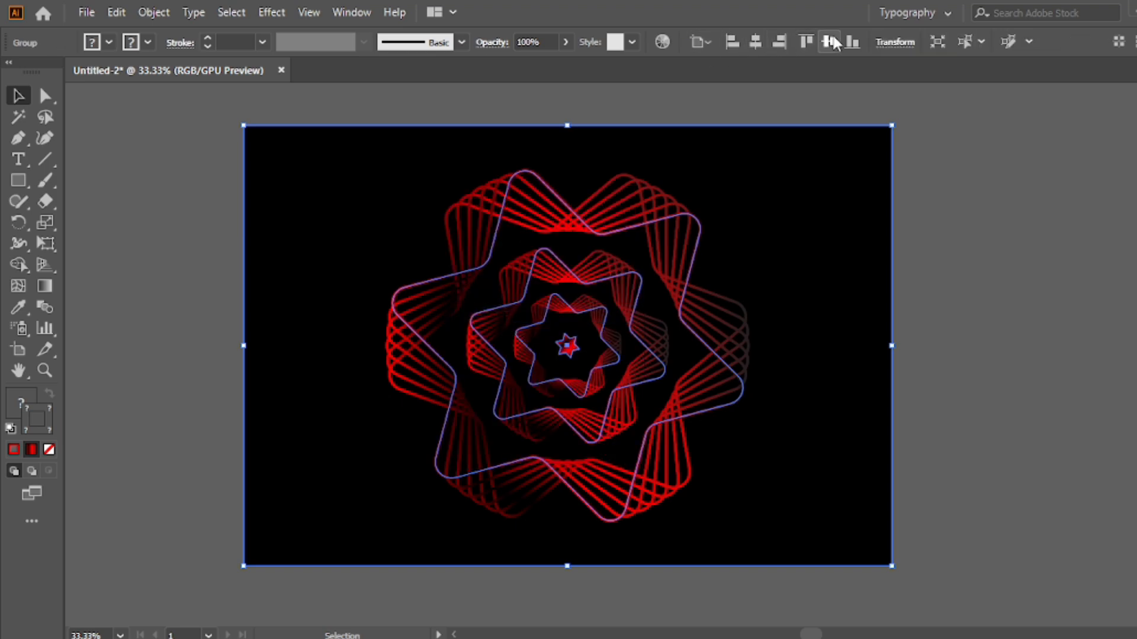
key(ctrl+plus)
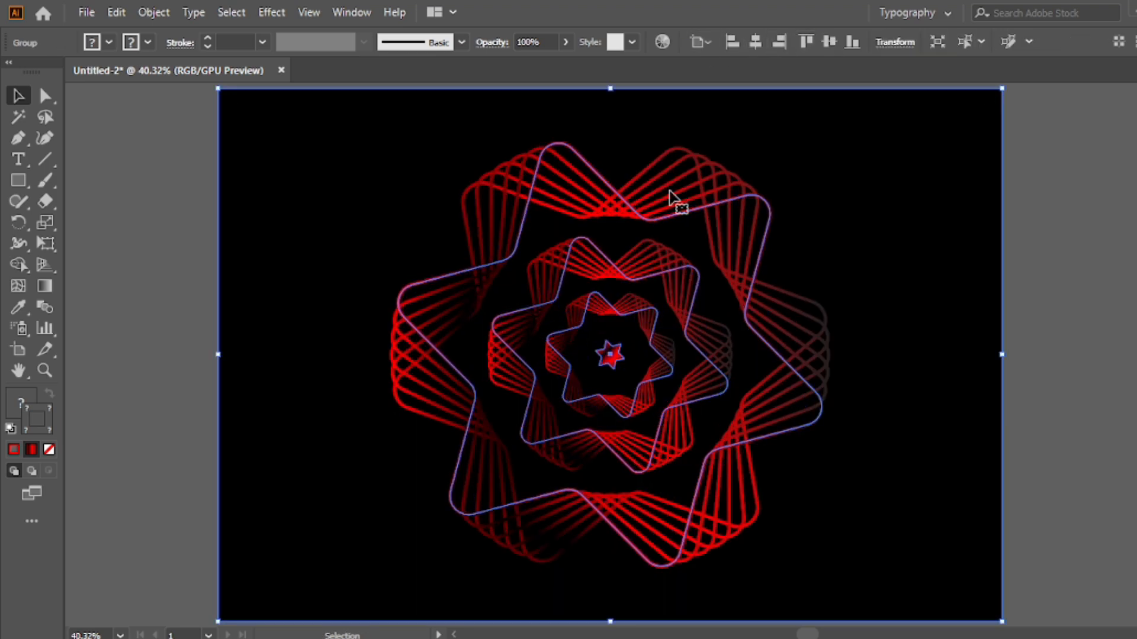
click(166, 259)
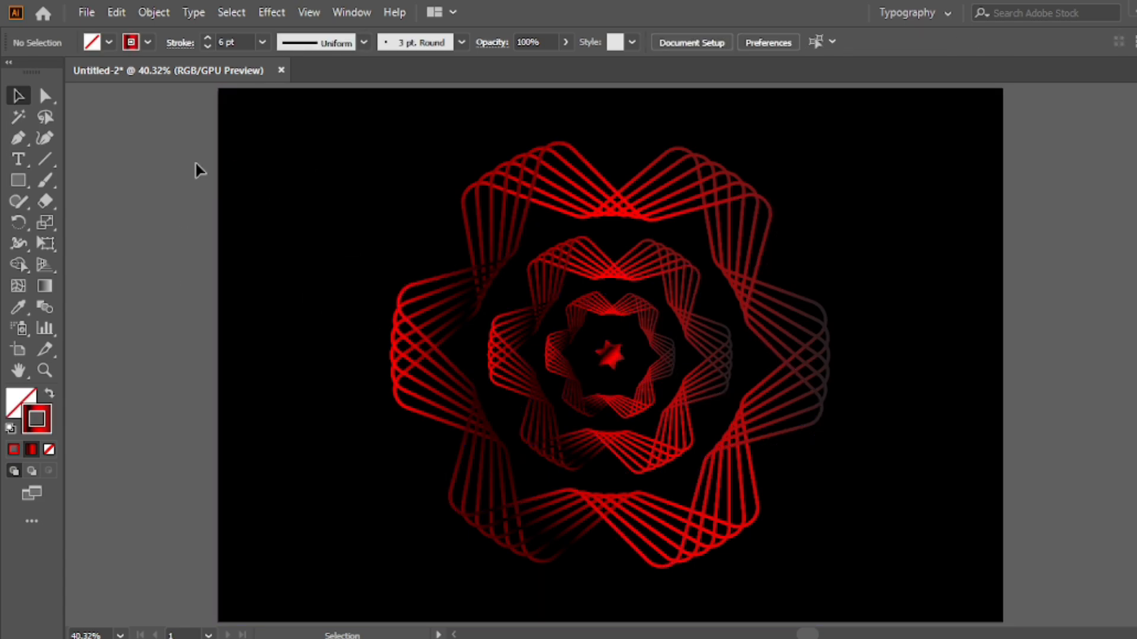